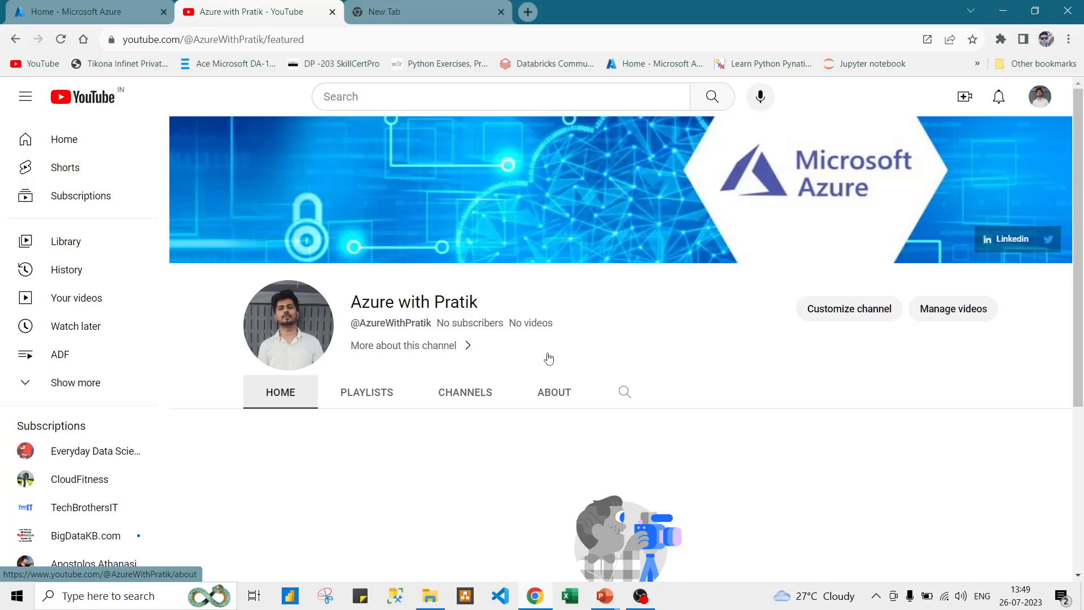
Step: Switch to the PowerPoint presentation and read the "What is Azure Data Factory ?" slide in full screen
left_click(605, 599)
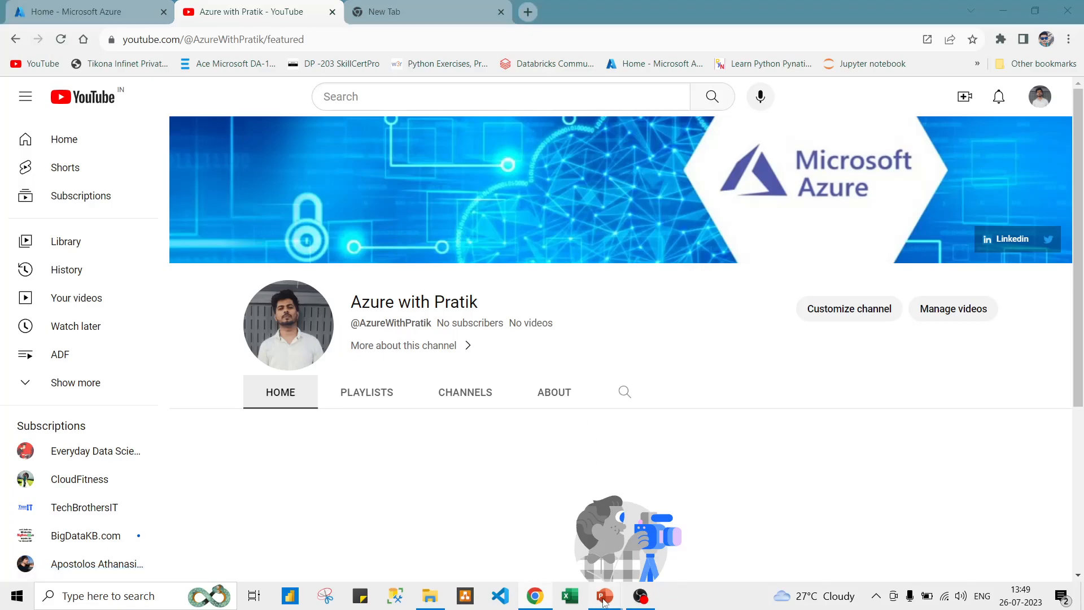
left_click(662, 547)
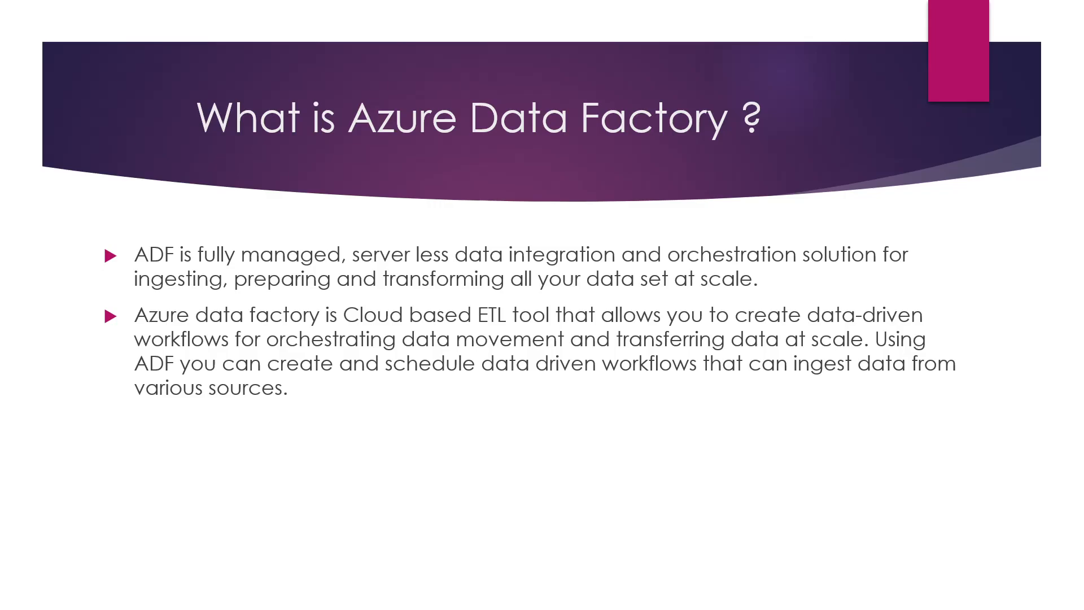
key("Escape")
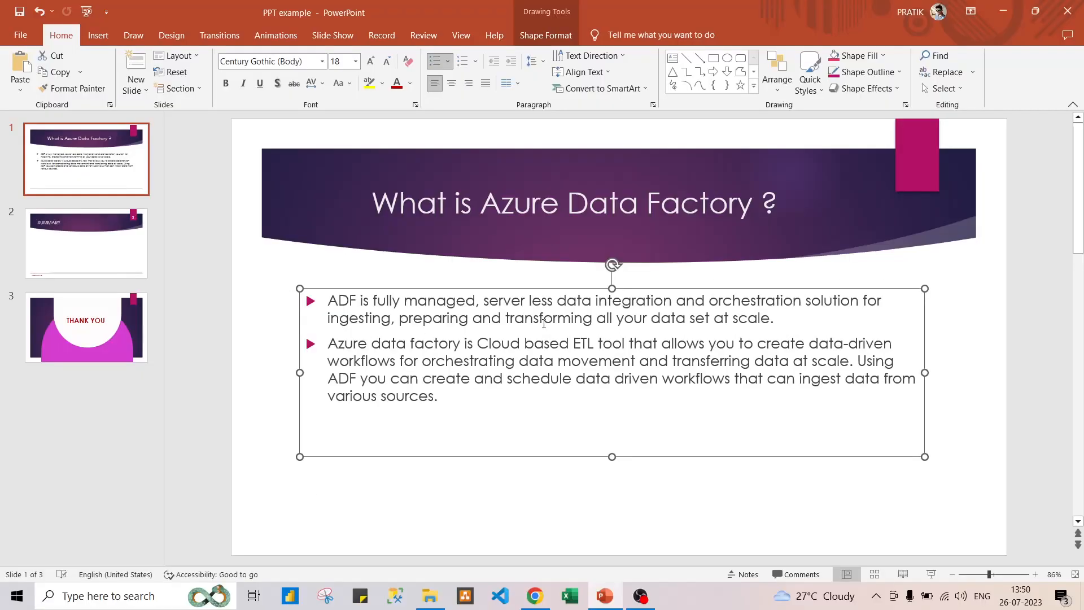
Step: Switch to the Azure portal in Chrome and view the overview of the Azure4learn resource group
left_click(537, 596)
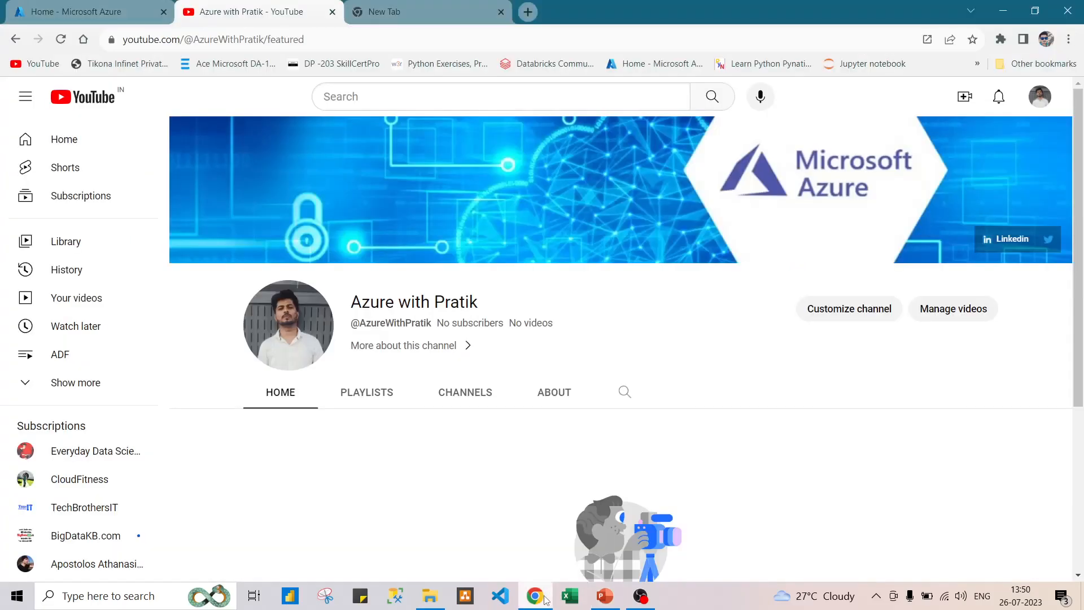
left_click(119, 5)
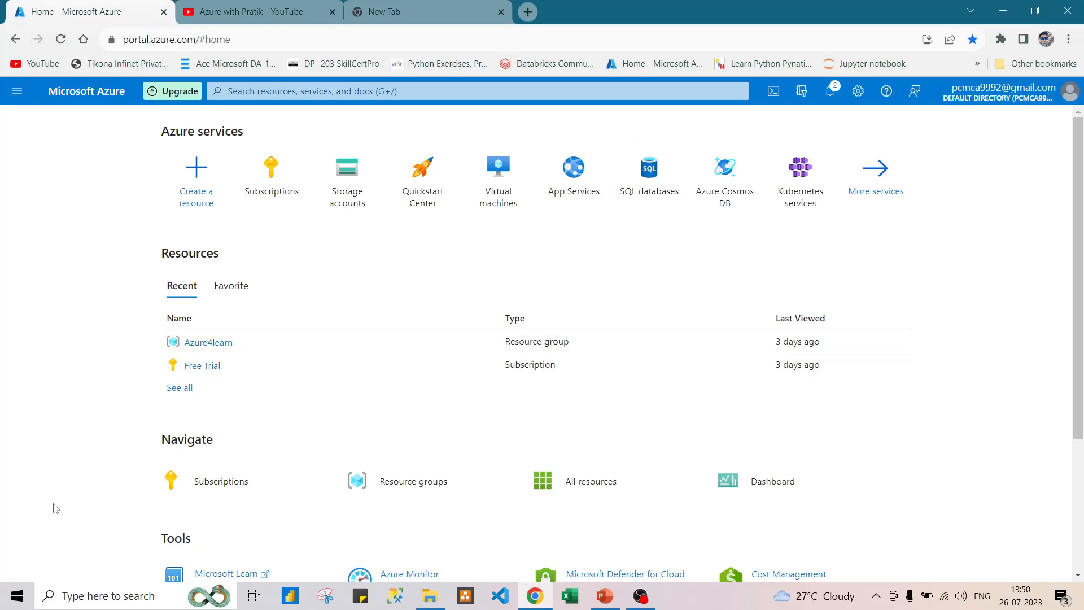
mouse_move(215, 368)
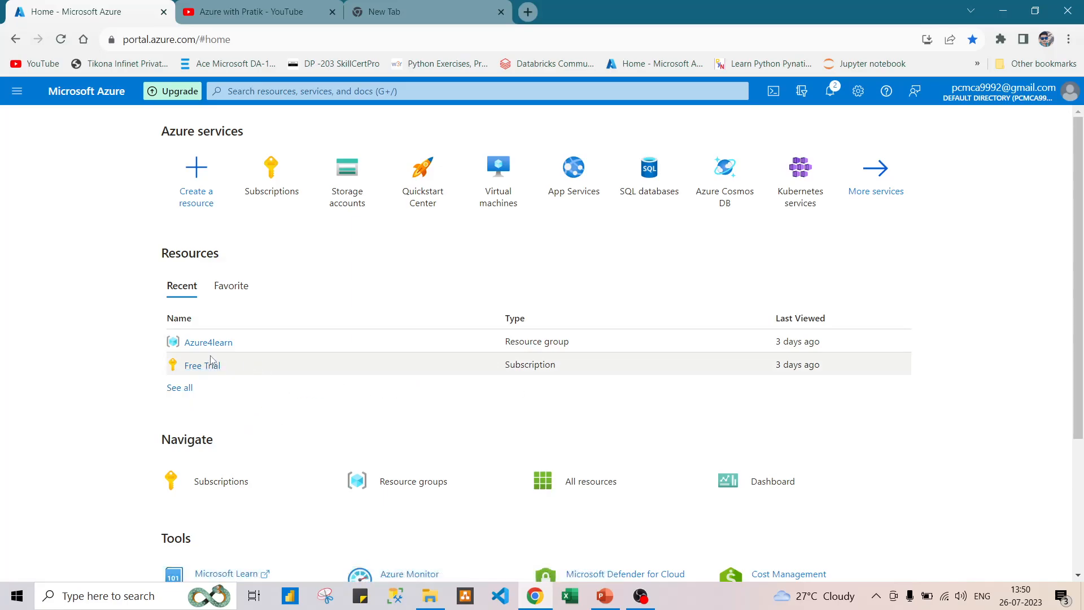
mouse_move(219, 344)
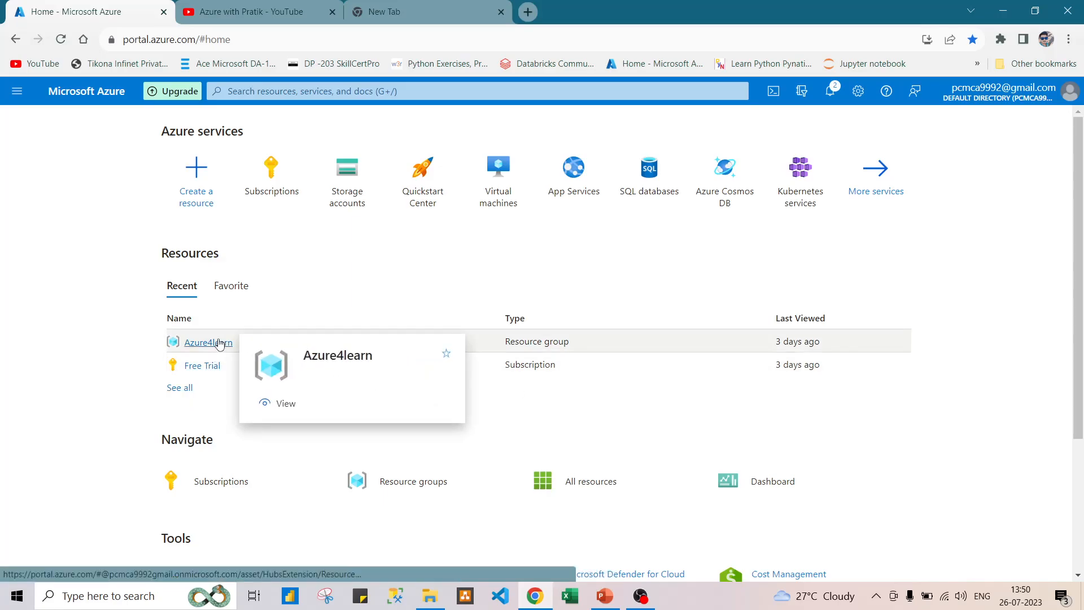
left_click(220, 344)
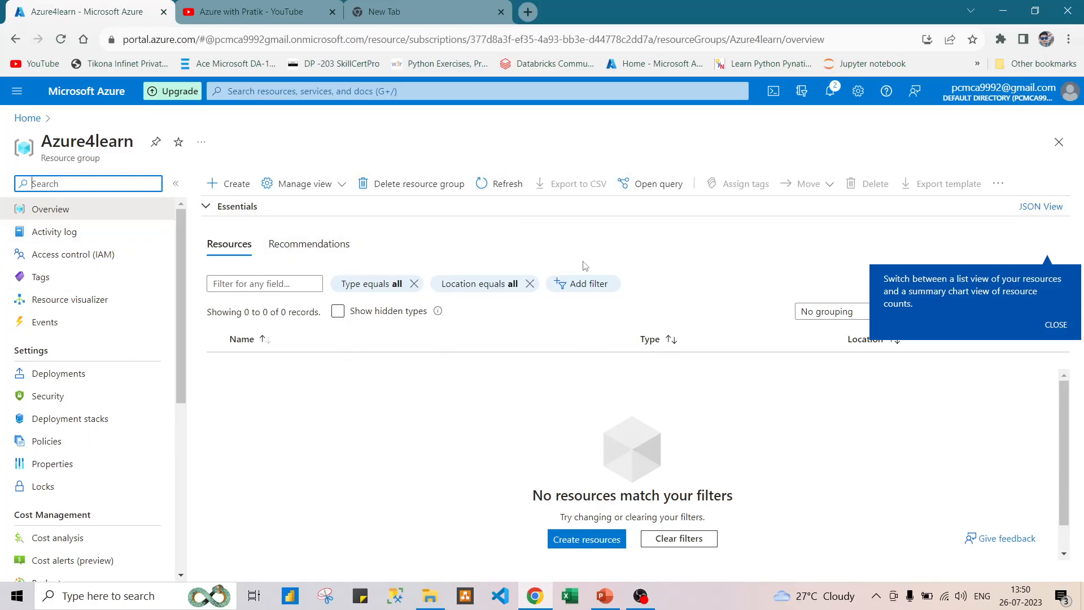
left_click(23, 119)
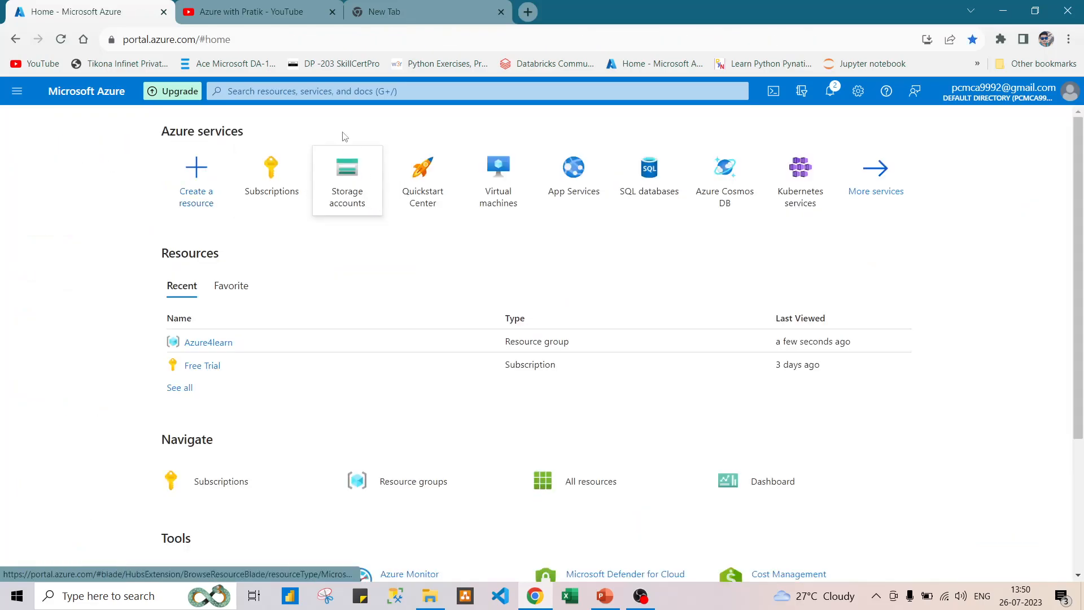
Step: Search the portal for "data fa" and open the Data factories service
left_click(298, 92)
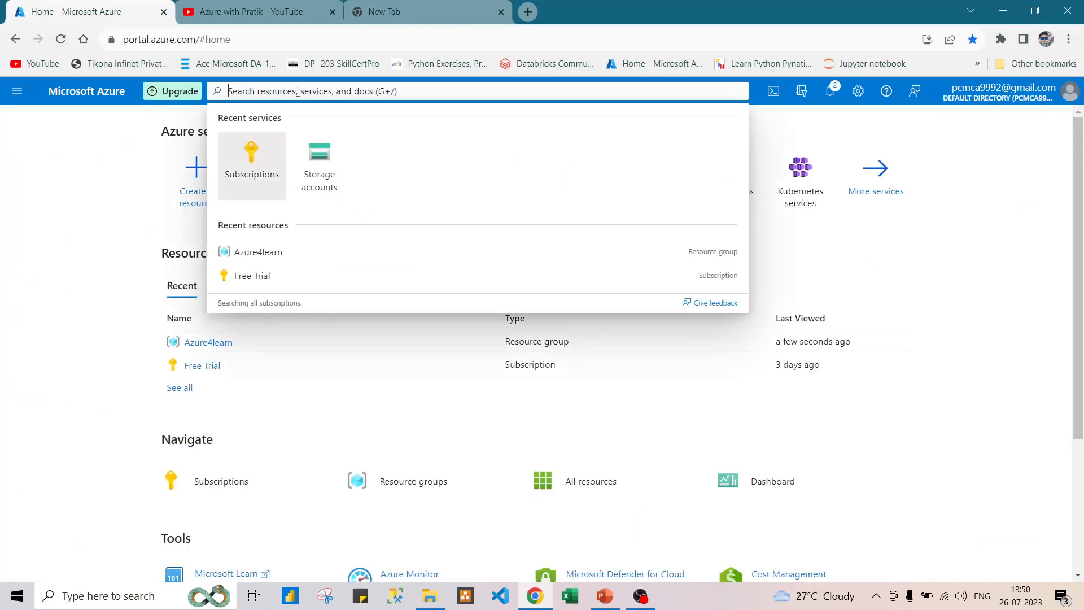
type("da")
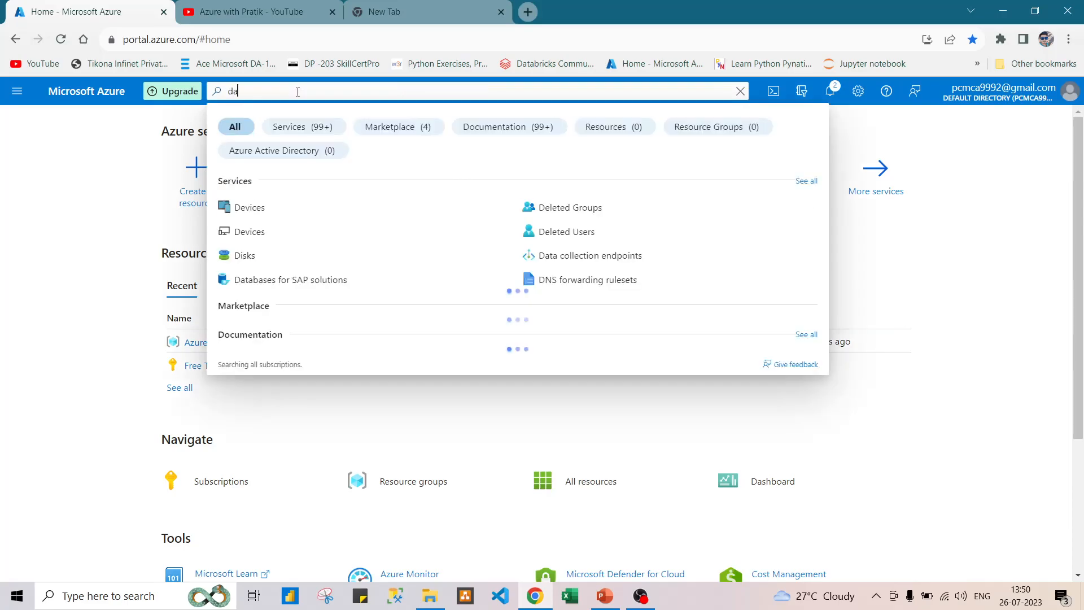
type("ta fa")
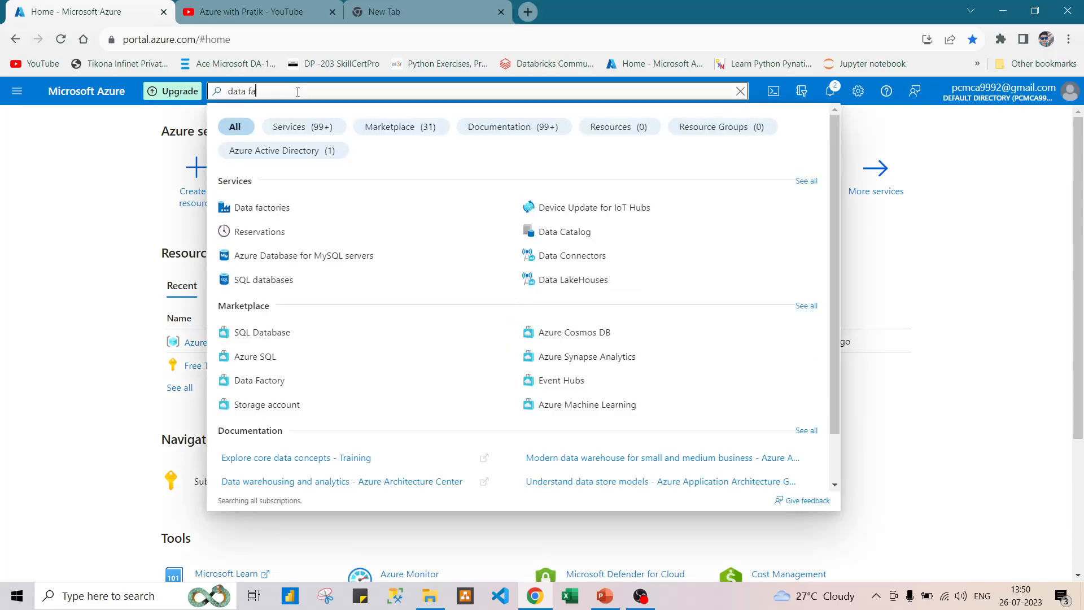
left_click(309, 206)
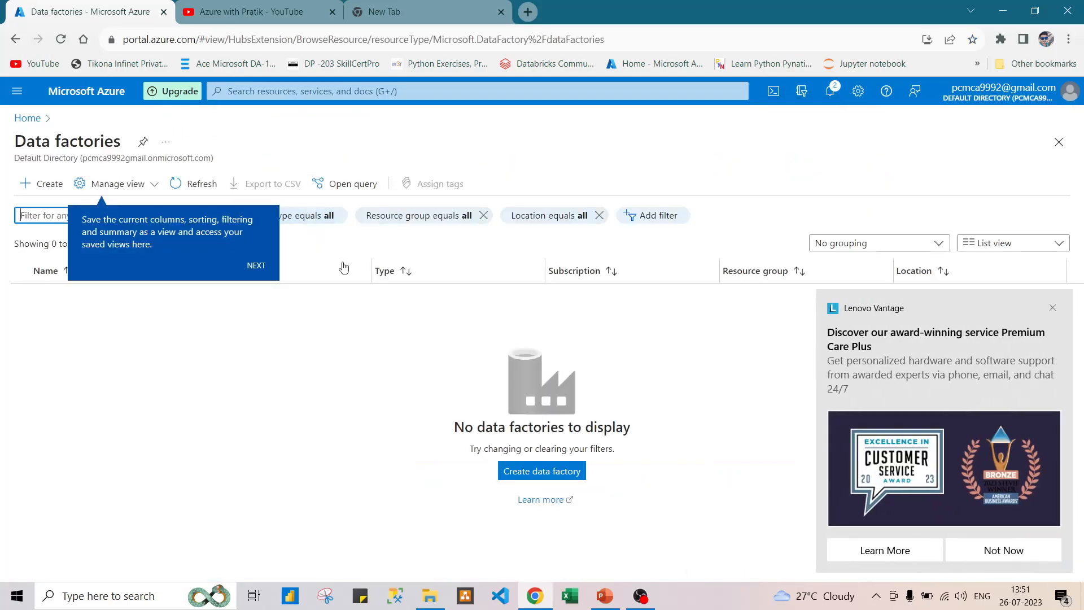
Step: Dismiss the notification and the view tips, and start creating a new data factory
left_click(1052, 307)
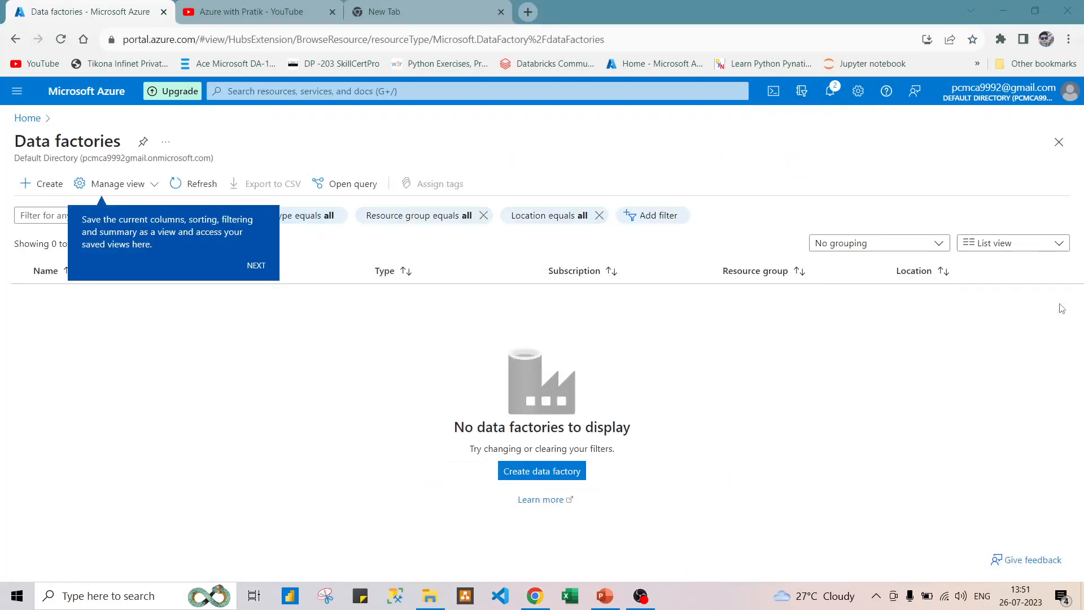
left_click(258, 270)
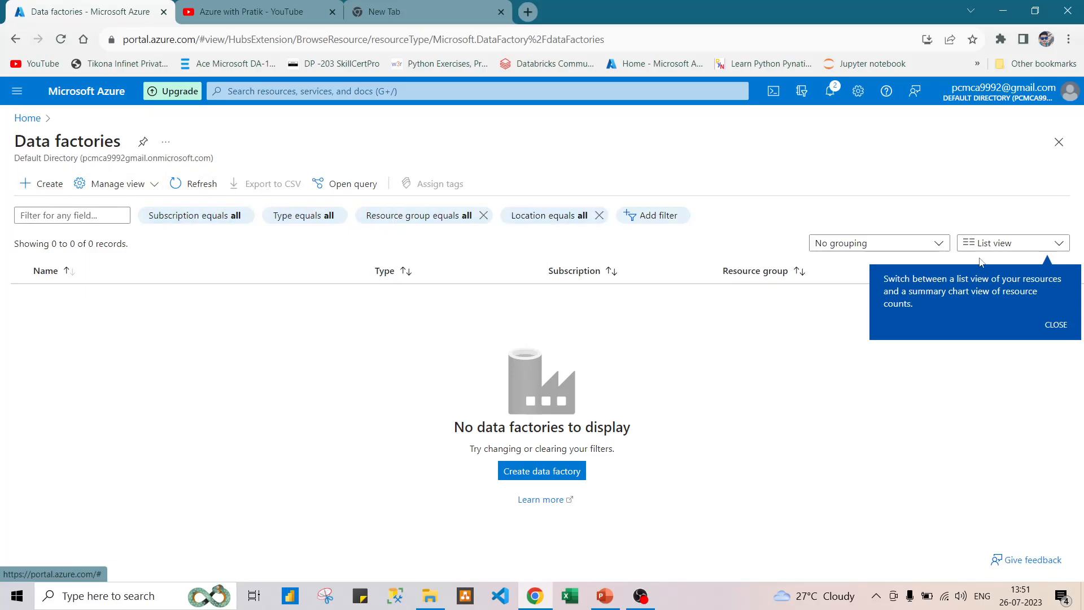
left_click(1055, 326)
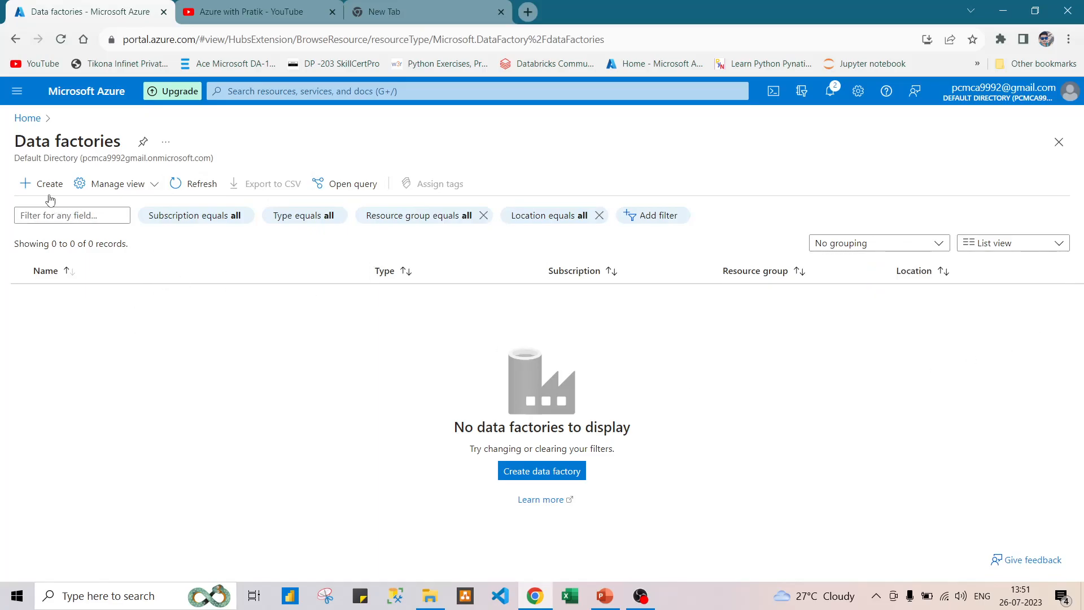
left_click(545, 474)
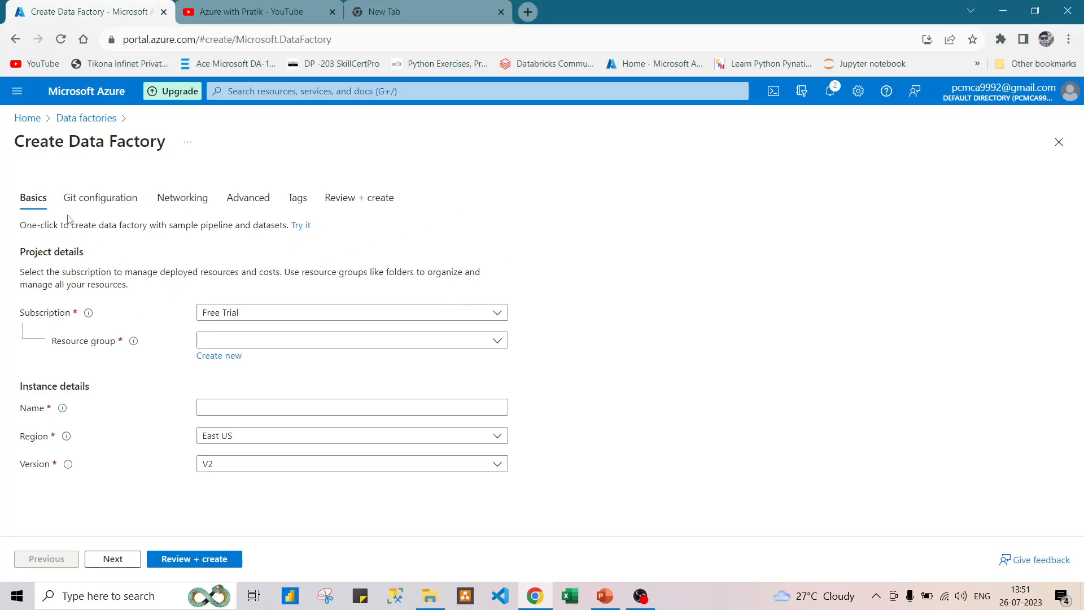
Step: Assign the data factory to the Free Trial subscription and the Azure4learn resource group
left_click(341, 317)
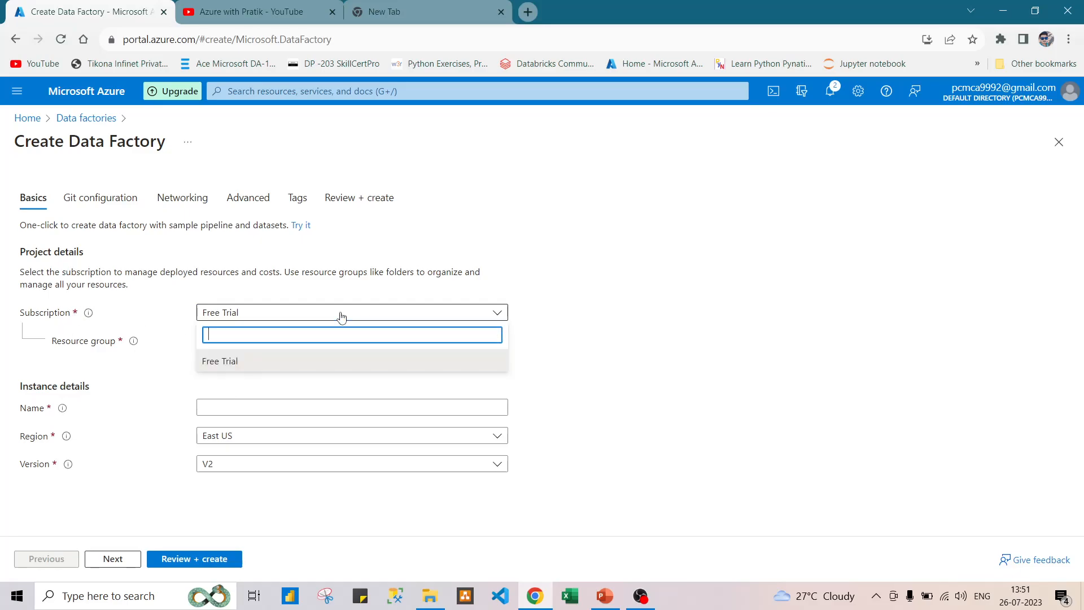
left_click(339, 362)
left_click(249, 342)
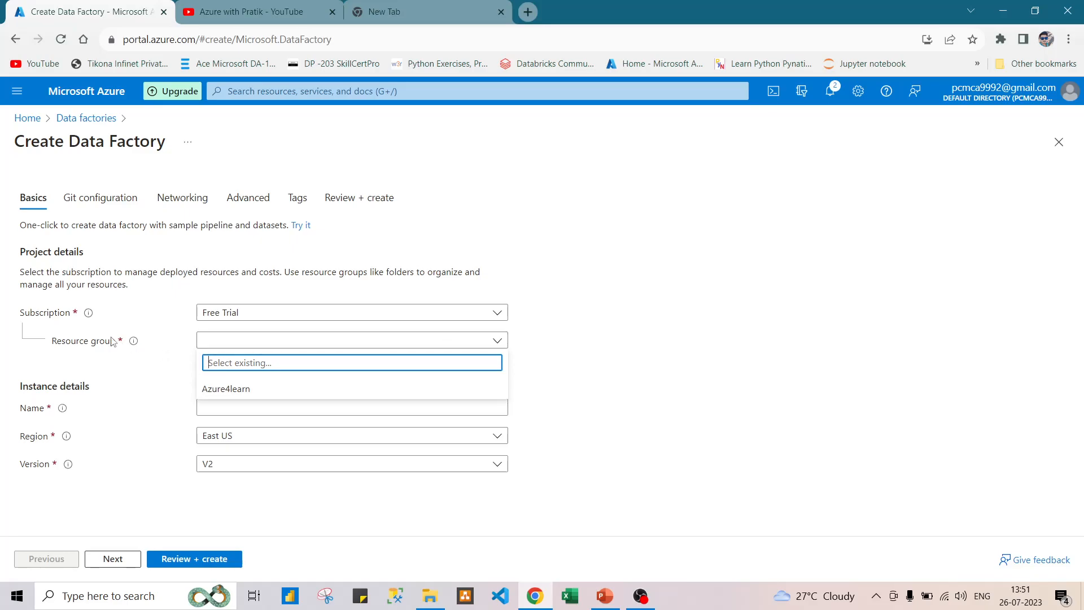
left_click(249, 388)
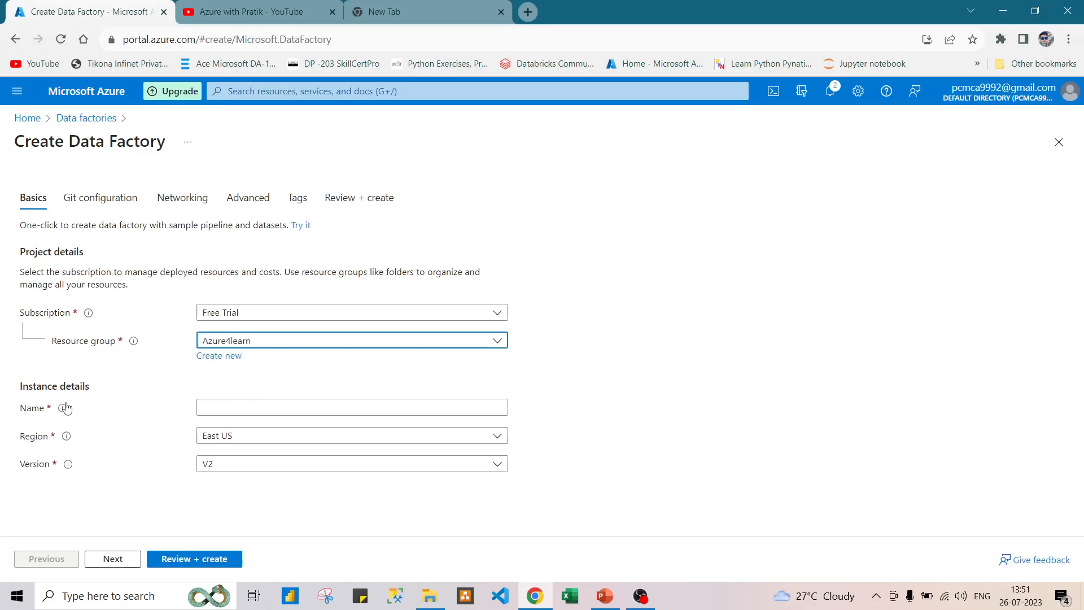
Step: Name the data factory azureforproject1
left_click(281, 406)
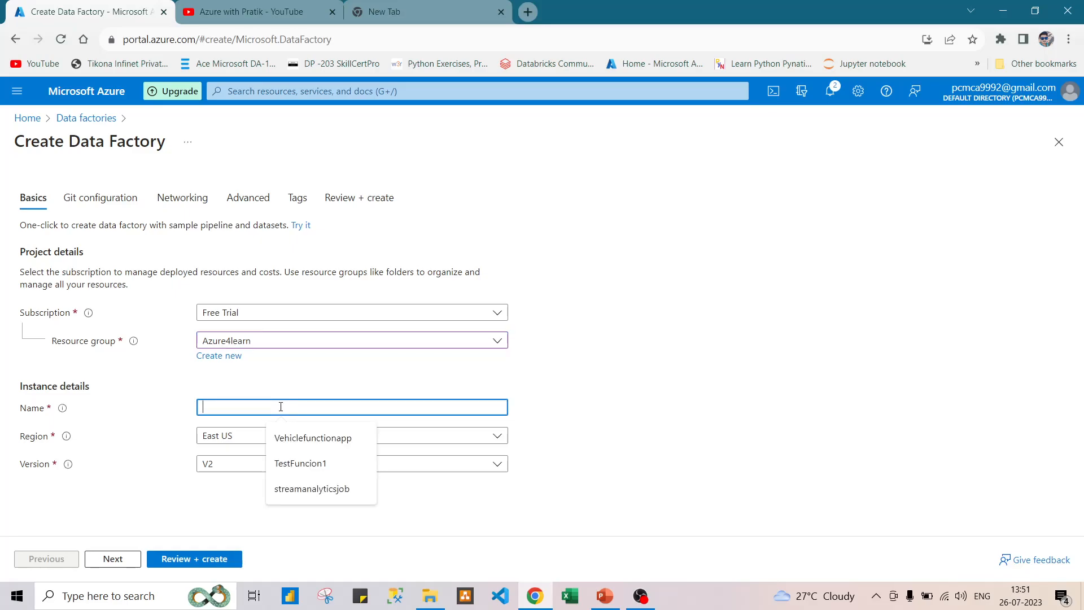
type("aureforproject1")
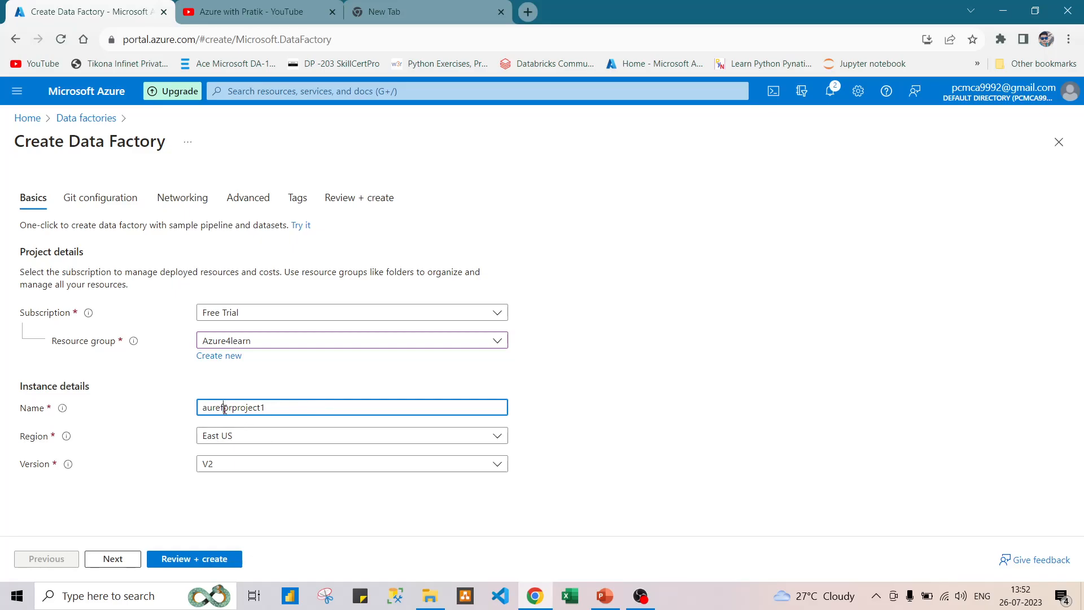
key("BackSpace")
key("BackSpace")
key("BackSpace")
key("BackSpace")
key("BackSpace")
key("BackSpace")
type("zure")
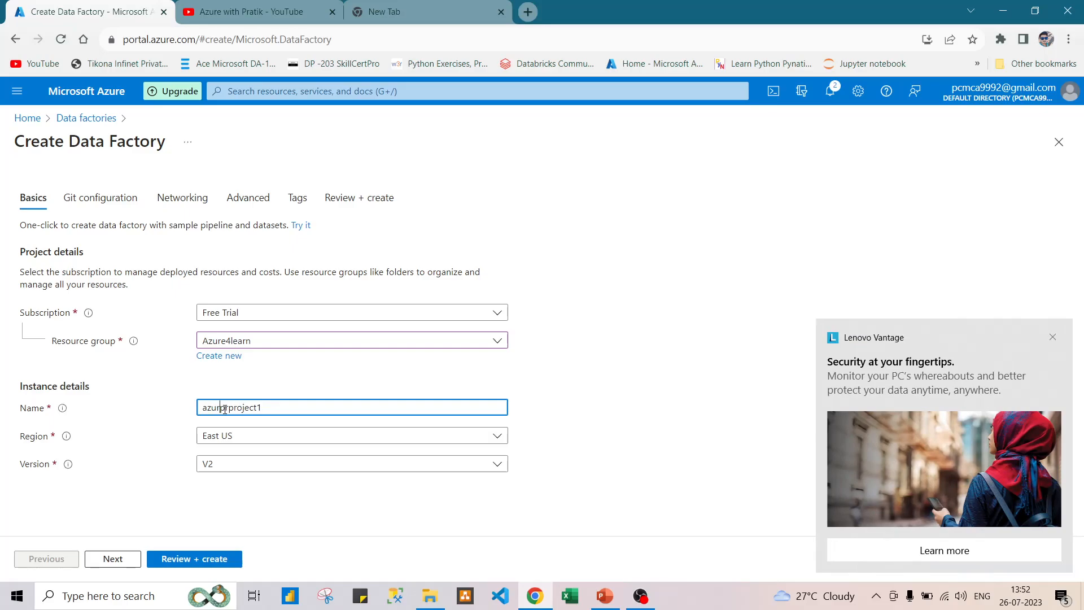
type("for")
left_click(1054, 336)
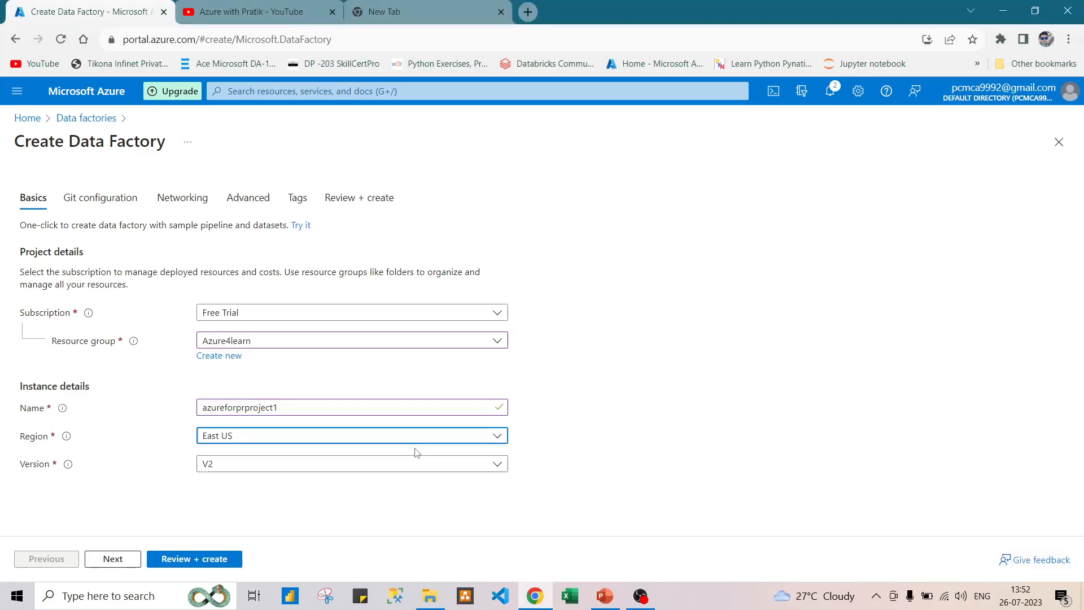
left_click(246, 408)
key("BackSpace")
key("BackSpace")
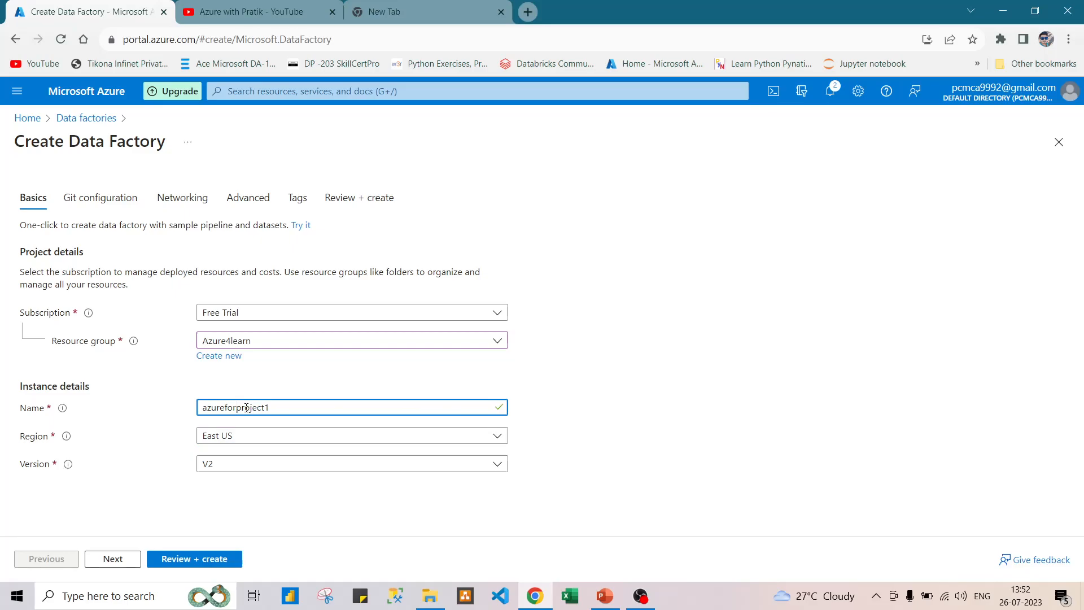
Step: Examine the available regions and versions for the data factory, keeping East US and V2
left_click(279, 436)
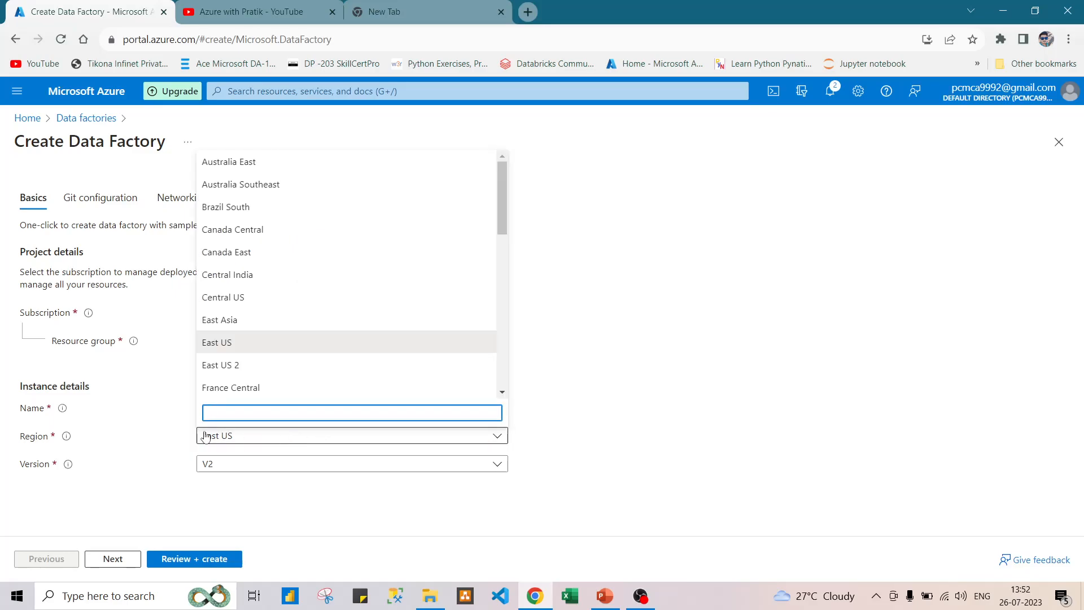
left_click(119, 428)
left_click(283, 437)
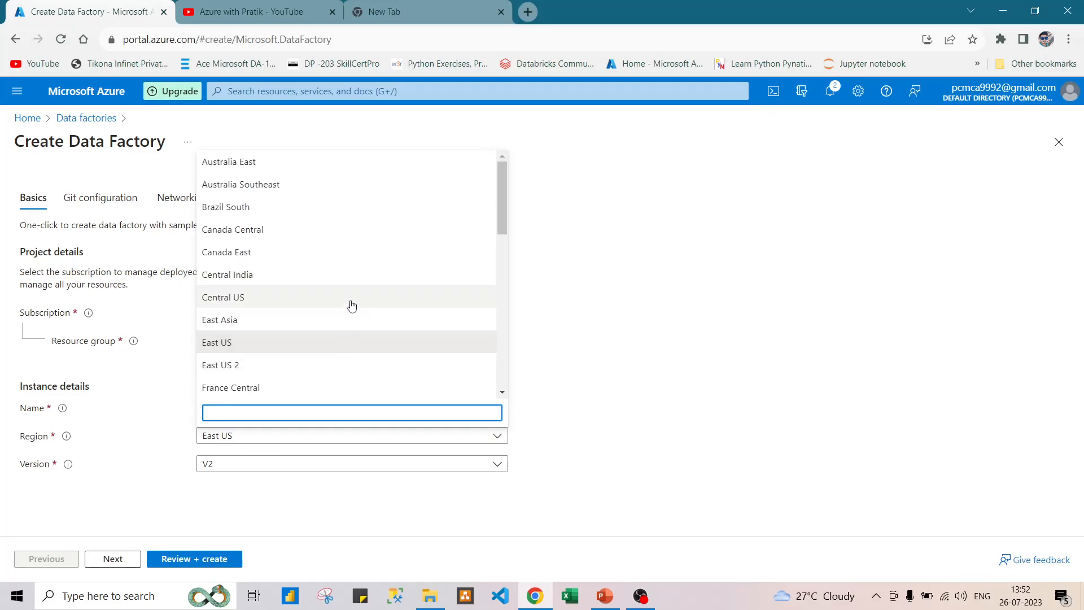
scroll(368, 283, "down", 10)
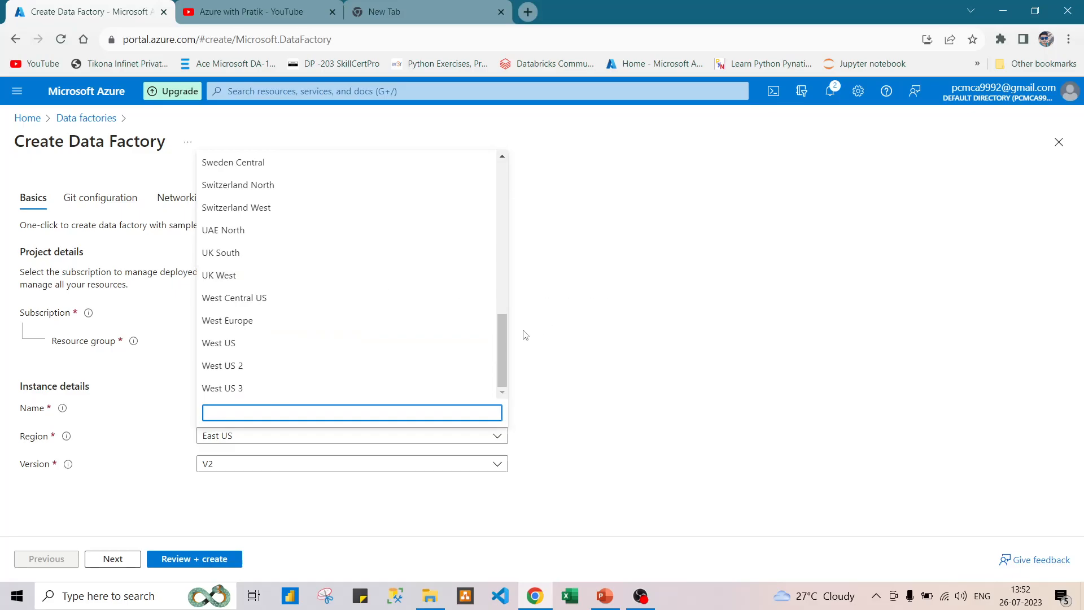
mouse_move(506, 344)
left_mouse_down()
mouse_move(503, 271)
mouse_move(500, 355)
left_mouse_up()
left_click(628, 318)
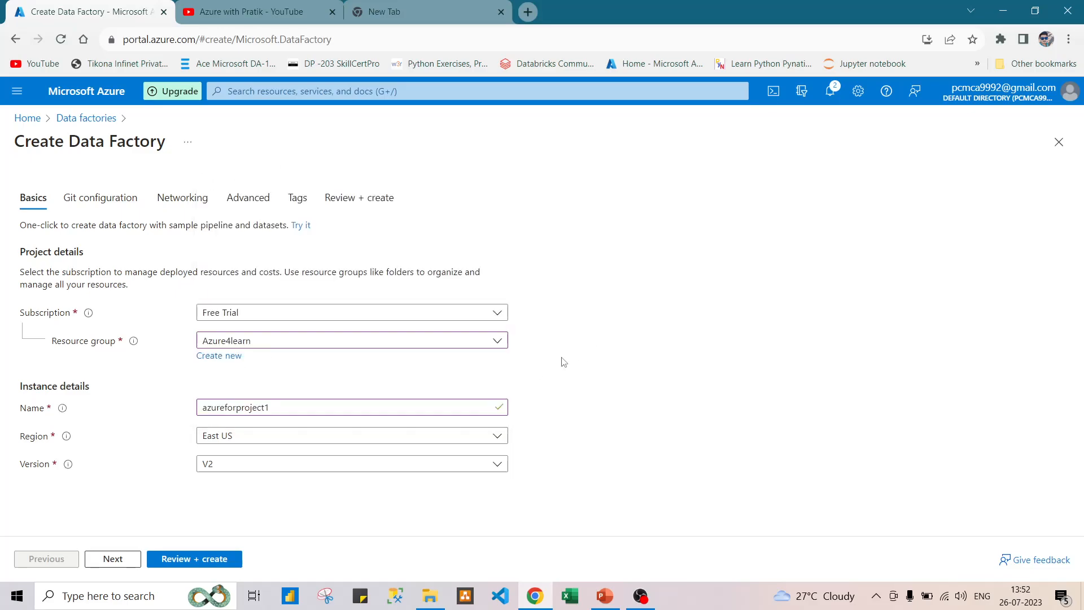
left_click(398, 463)
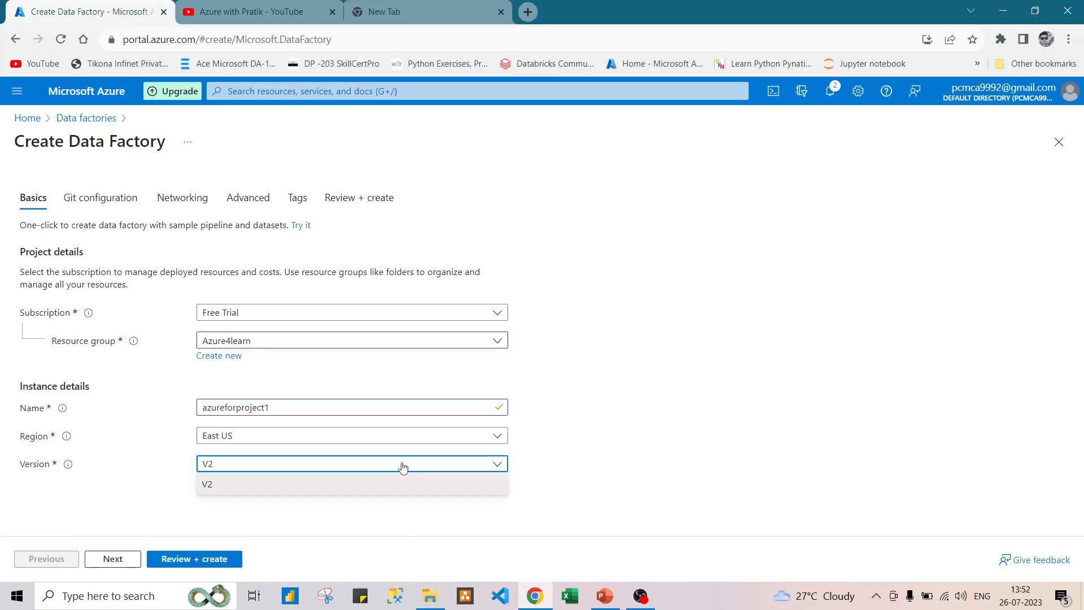
left_click(569, 457)
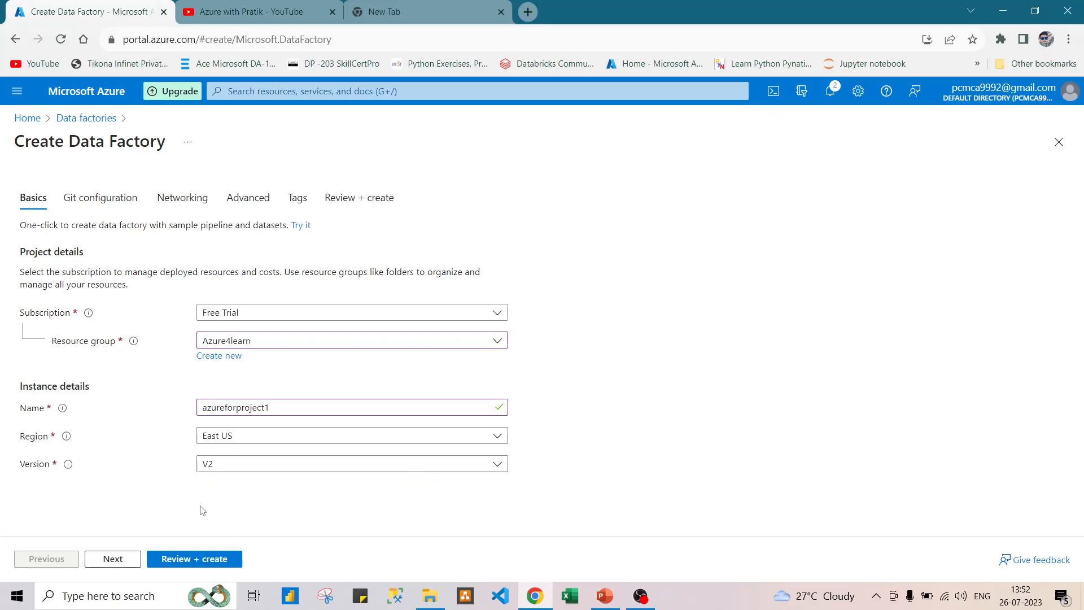
Step: Accept the default Git configuration, networking, encryption and tag settings, and proceed to the final review of the data factory
left_click(119, 562)
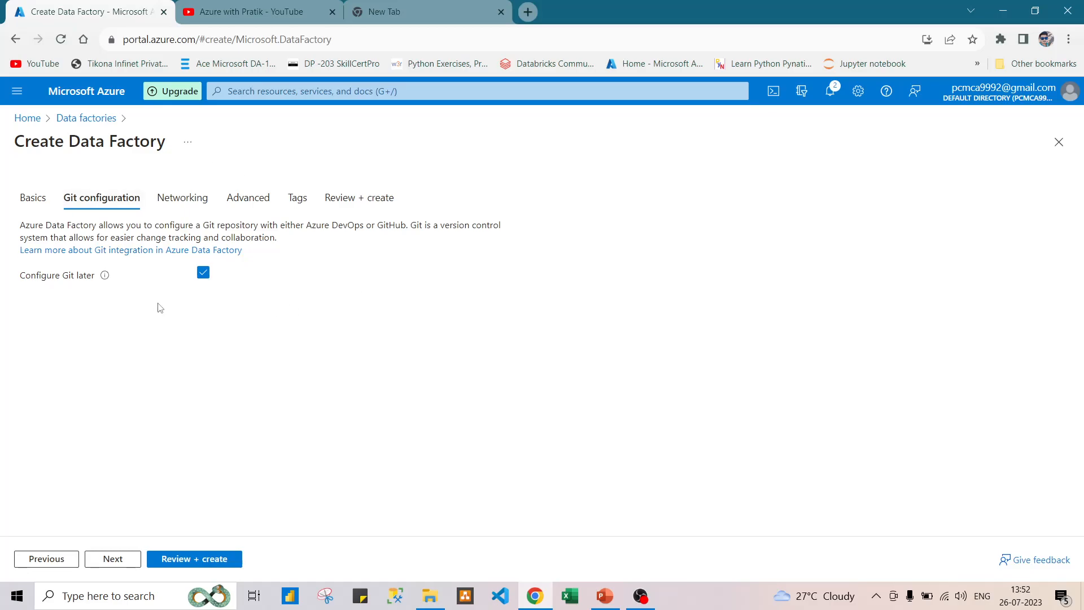
left_click(113, 559)
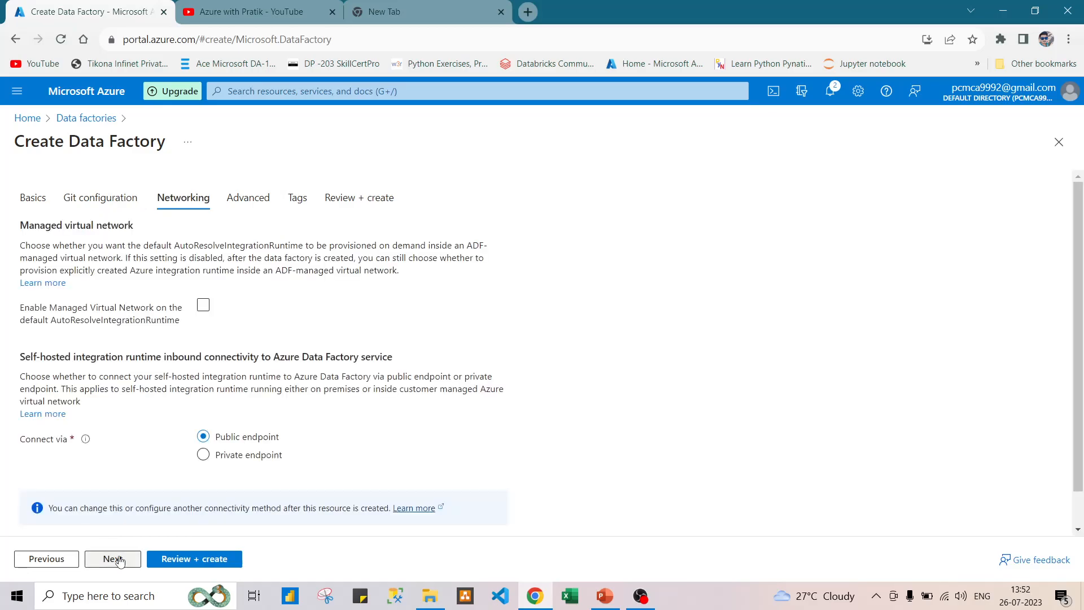
scroll(340, 369, "down", 1)
scroll(340, 373, "down", 1)
scroll(341, 373, "up", 2)
left_click(113, 559)
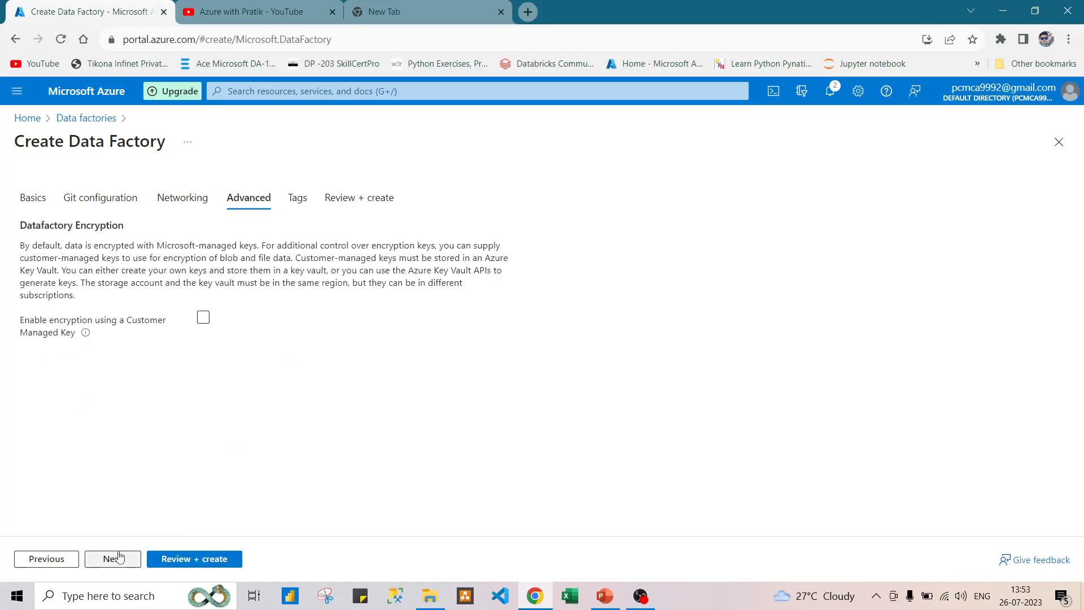
left_click(116, 559)
left_click(115, 559)
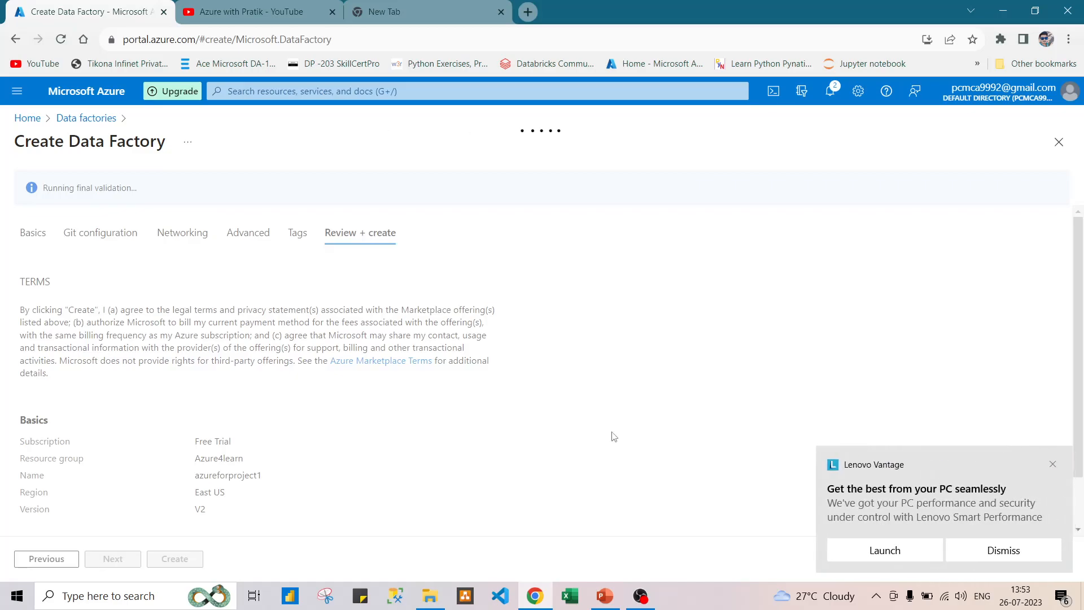
Step: Review the azureforproject1 summary, create the data factory, and collapse its deployment details
left_click(1056, 466)
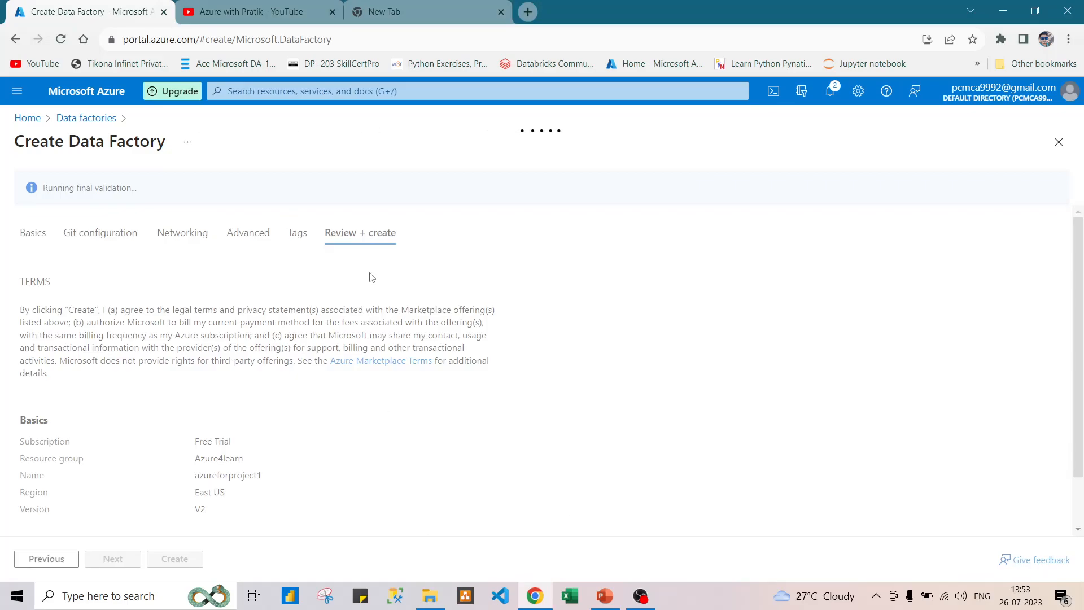
left_click(285, 8)
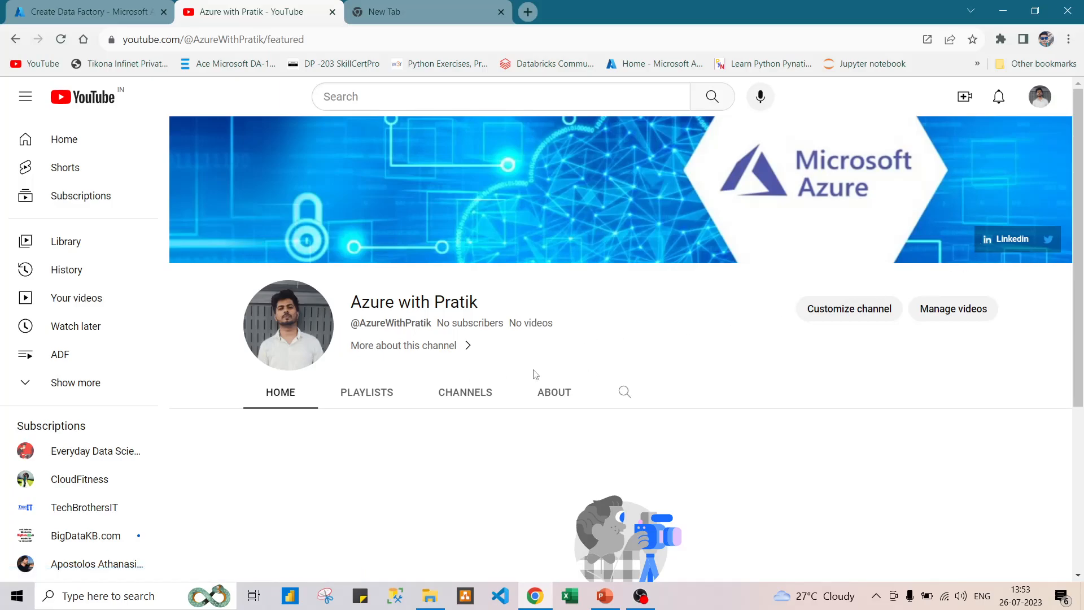
left_click(115, 5)
scroll(354, 425, "down", 1)
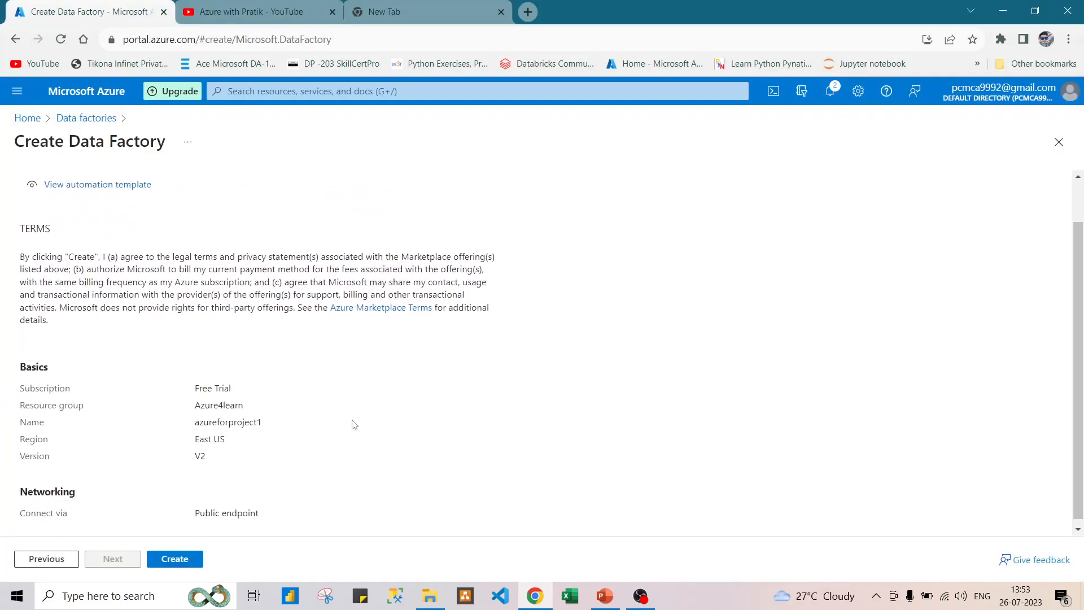
scroll(354, 424, "up", 1)
scroll(352, 425, "down", 1)
scroll(402, 385, "up", 1)
left_click(181, 559)
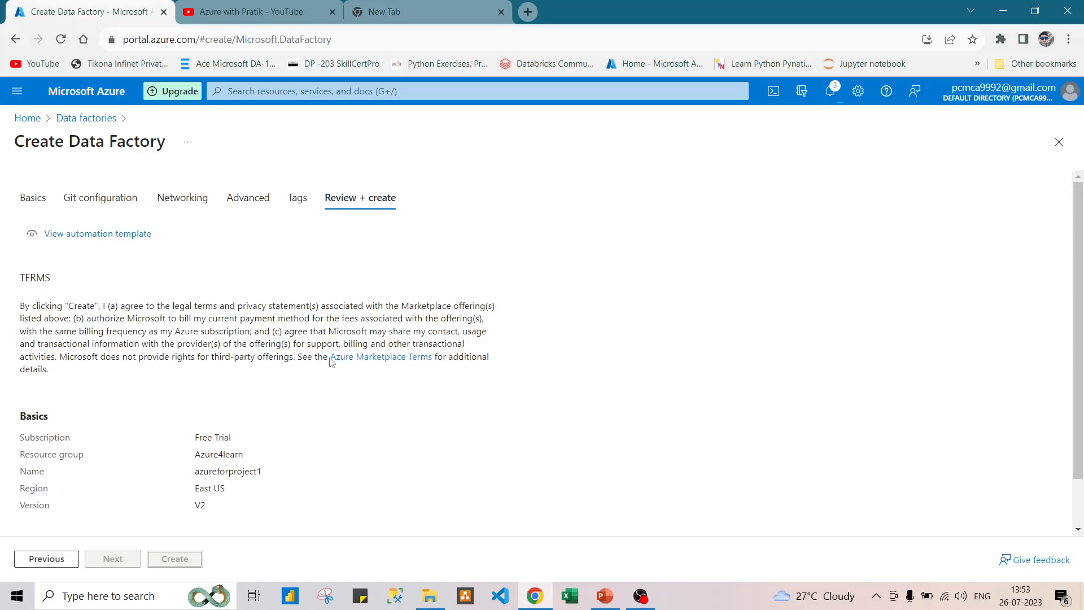
scroll(372, 374, "down", 2)
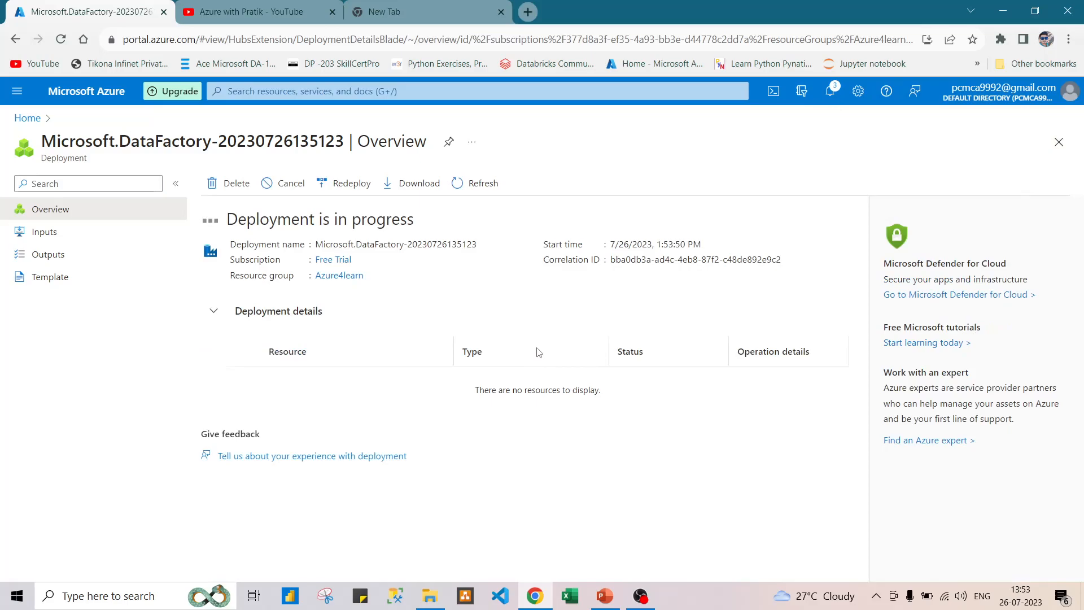
left_click(214, 314)
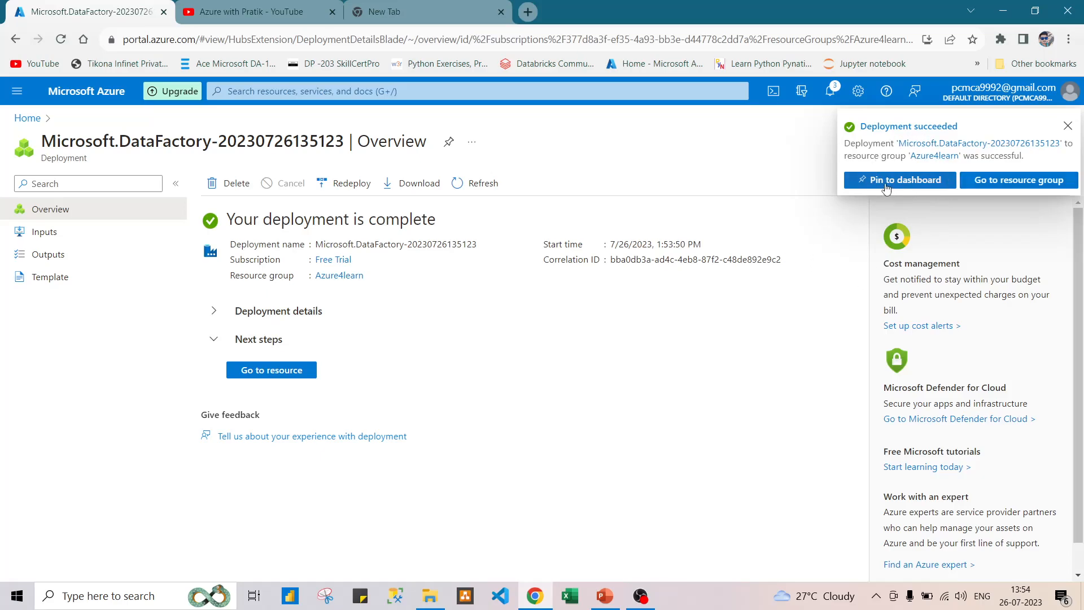
Step: Pin the deployment to a new private dashboard named with the owner's first name followed by "-All Resources"
left_click(916, 180)
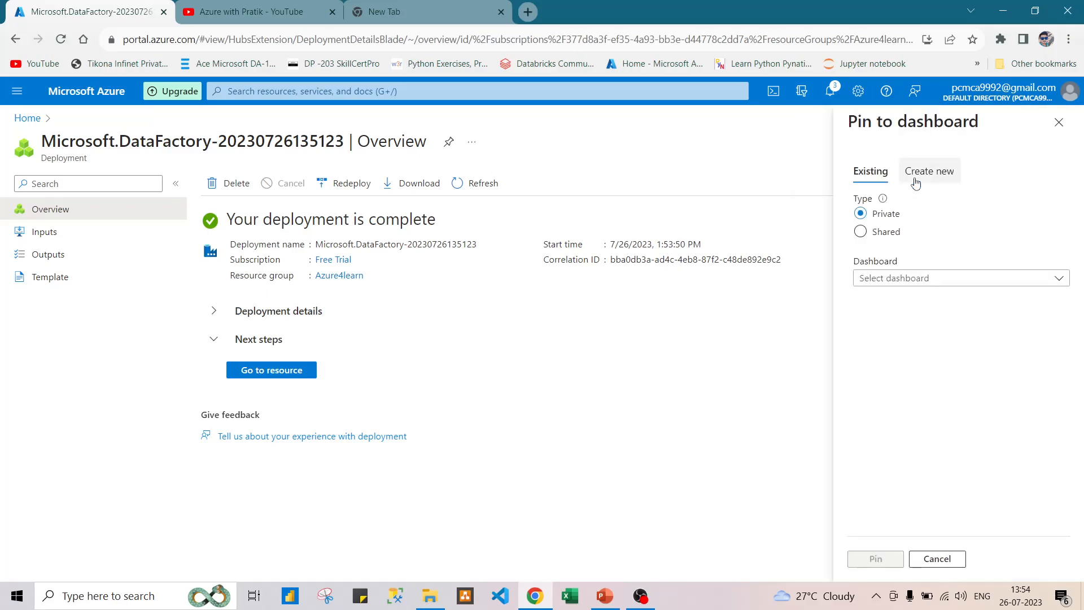
left_click(927, 283)
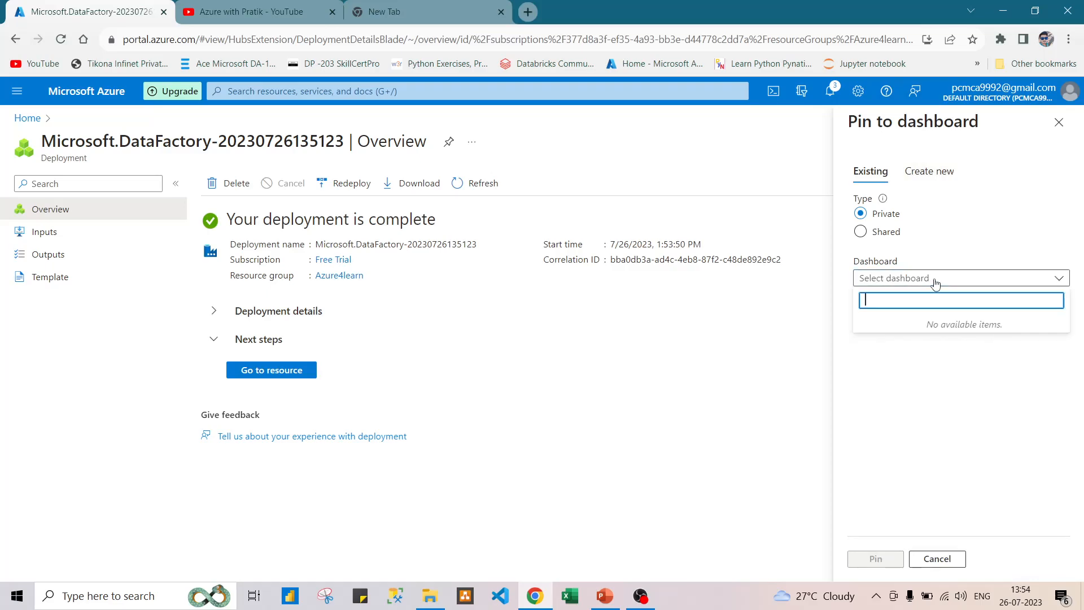
left_click(956, 256)
left_click(902, 282)
left_click(920, 172)
left_click(890, 282)
type("Prat")
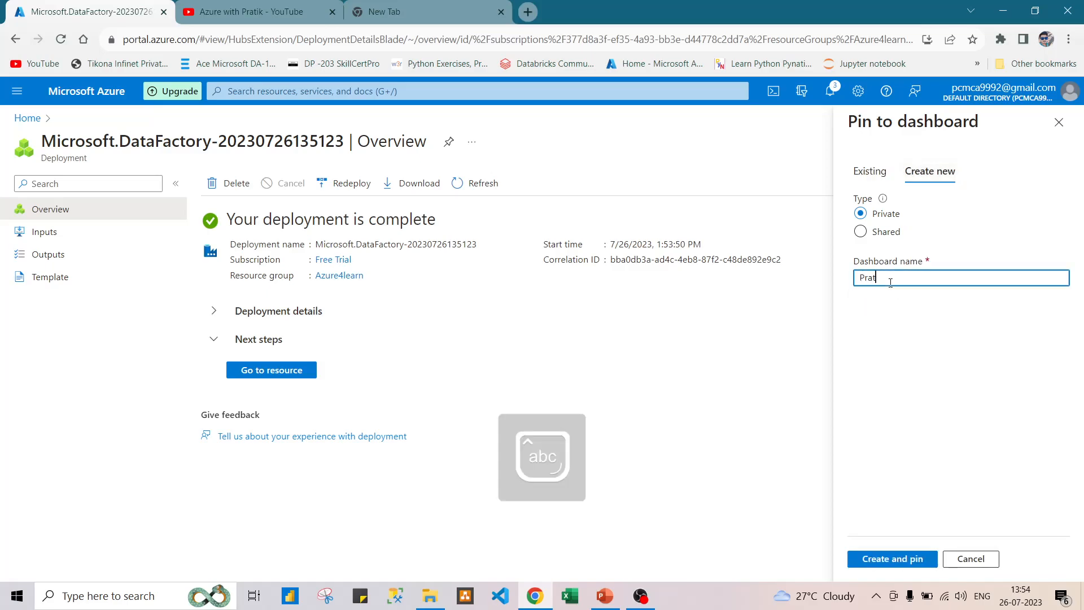
type("ik-All Resources")
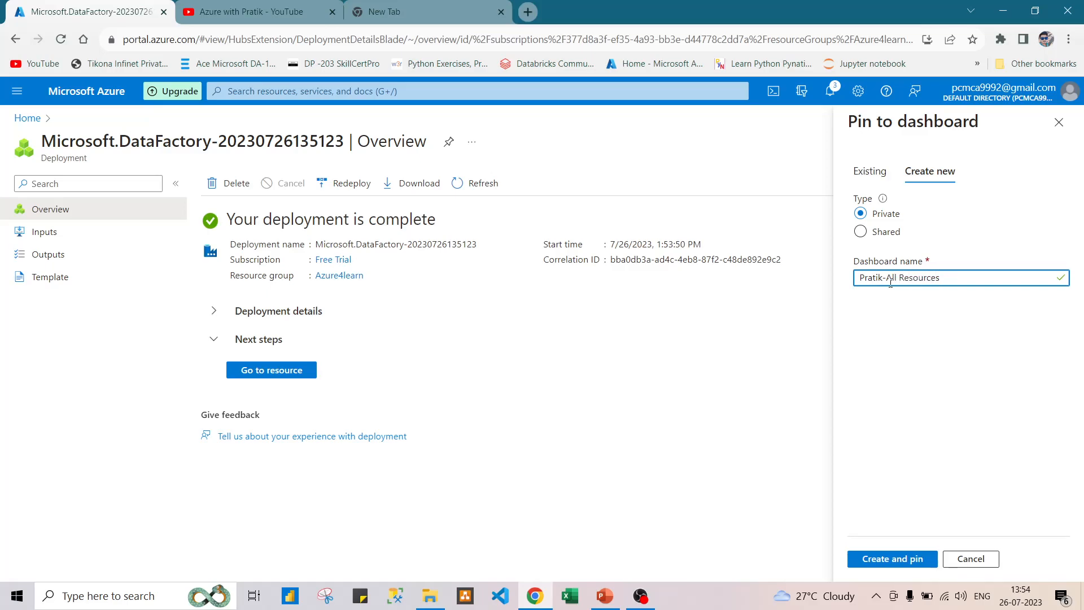
left_click(893, 561)
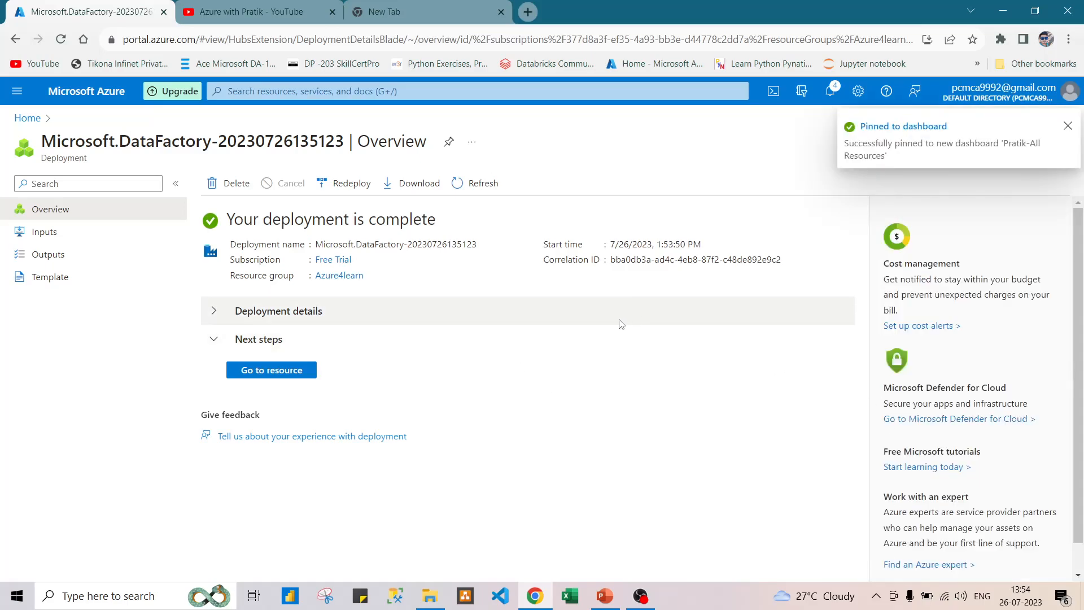
Step: Open the deployed azureforproject1 resource and examine its settings, essentials, Azure Data Factory Studio section and monitoring charts
left_click(279, 372)
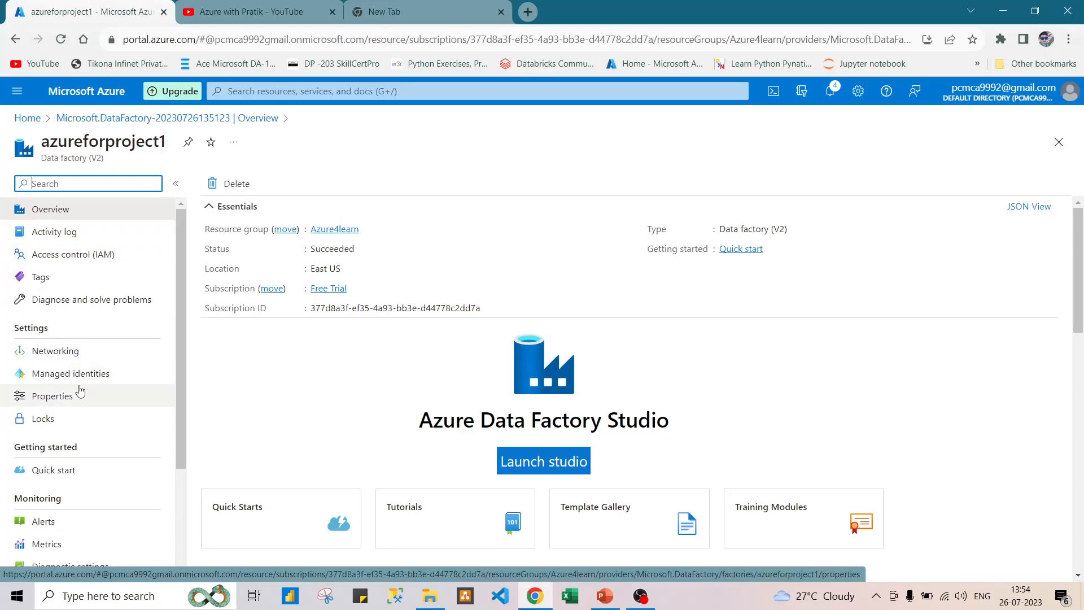
scroll(80, 390, "down", 3)
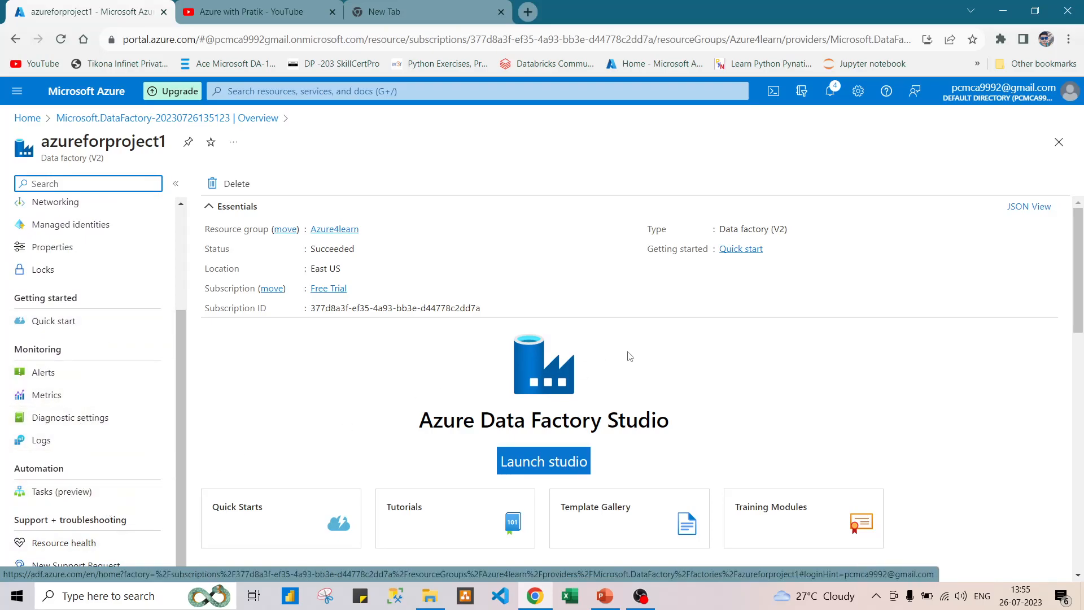
scroll(632, 355, "down", 5)
scroll(631, 355, "up", 5)
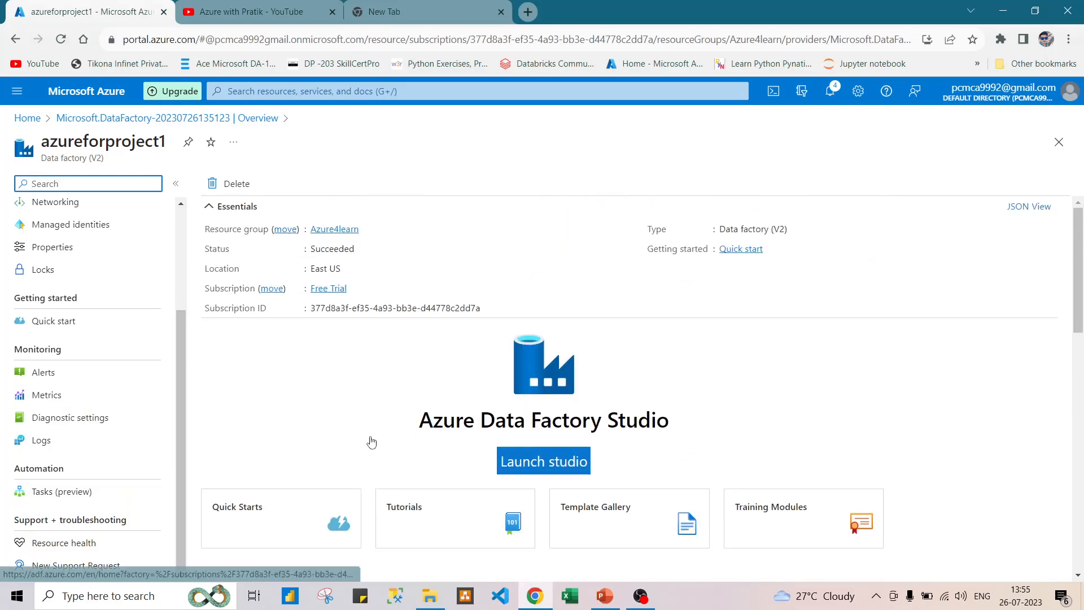
scroll(1081, 271, "down", 1)
scroll(1081, 271, "down", 1)
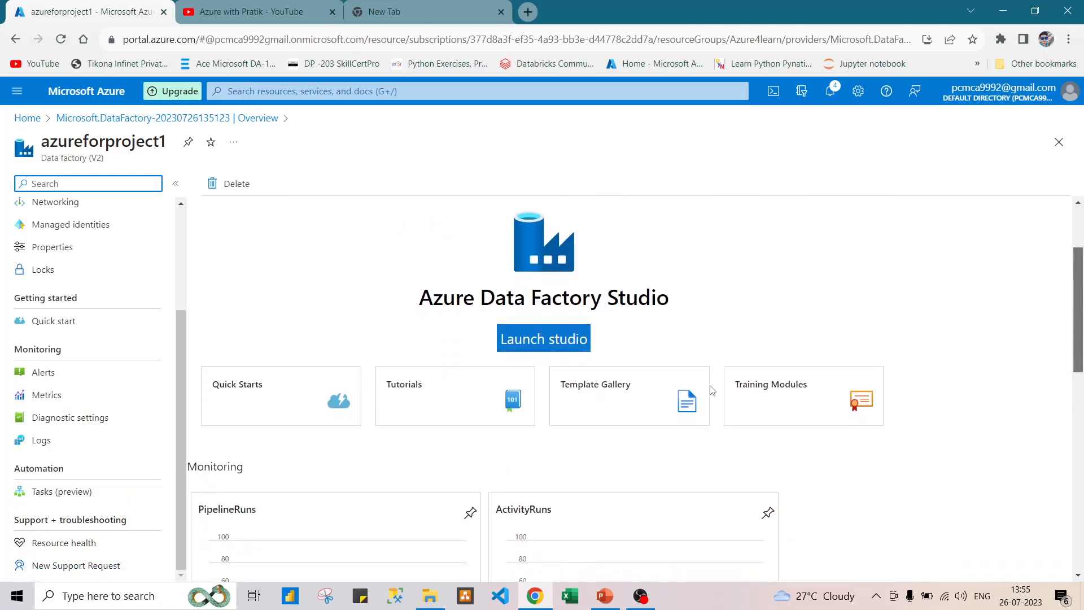
left_click_drag(1081, 277, 1080, 359)
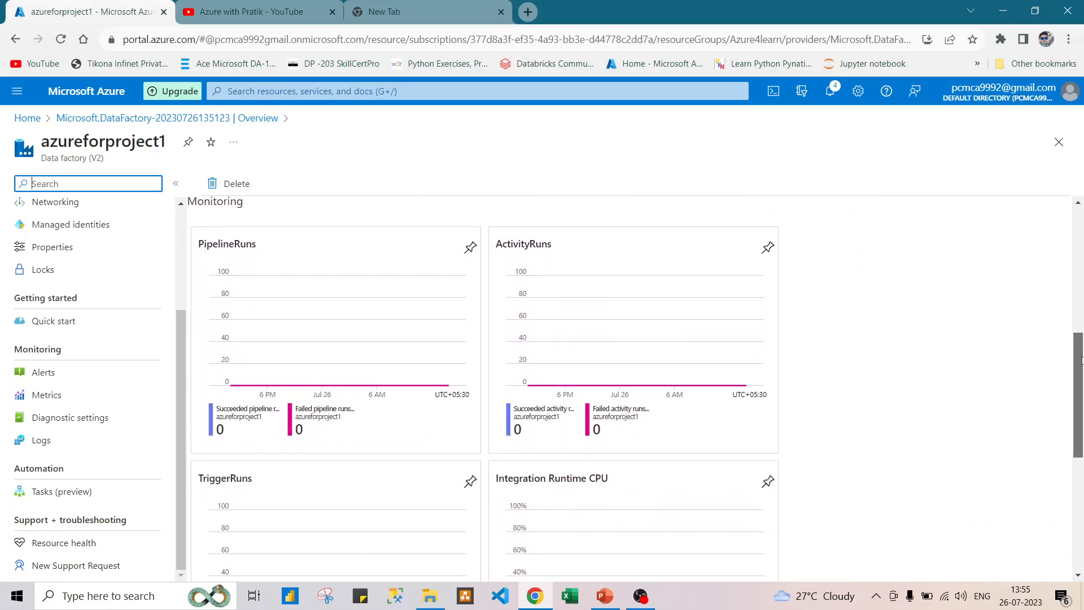
scroll(438, 330, "up", 5)
scroll(442, 330, "down", 3)
scroll(442, 331, "up", 3)
scroll(479, 389, "down", 5)
scroll(479, 390, "up", 5)
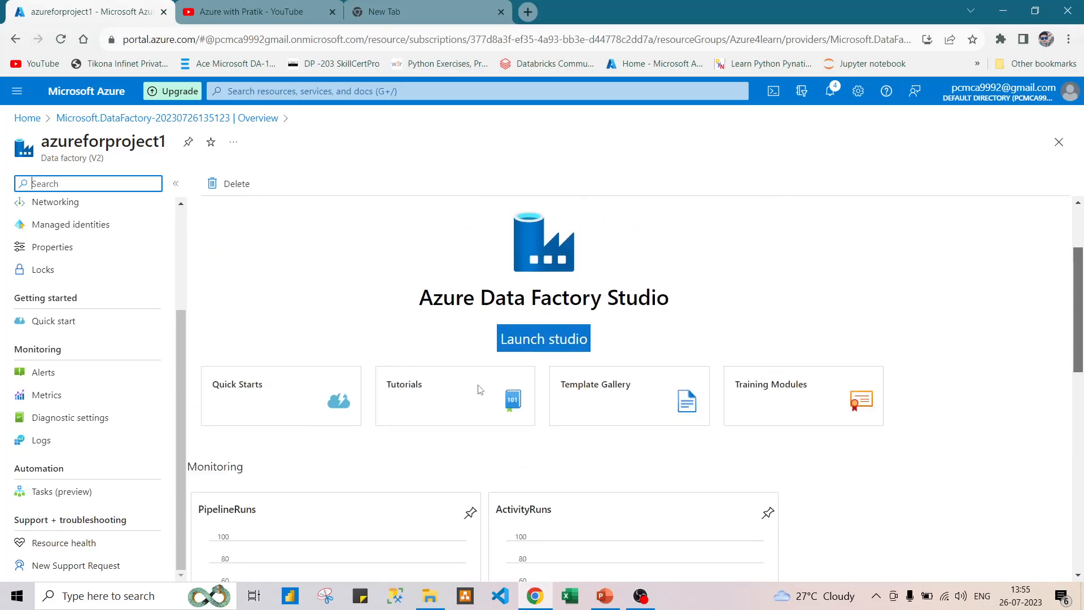
Step: Launch Azure Data Factory Studio for azureforproject1 and dismiss the Git repository notice on the home page
left_click(544, 340)
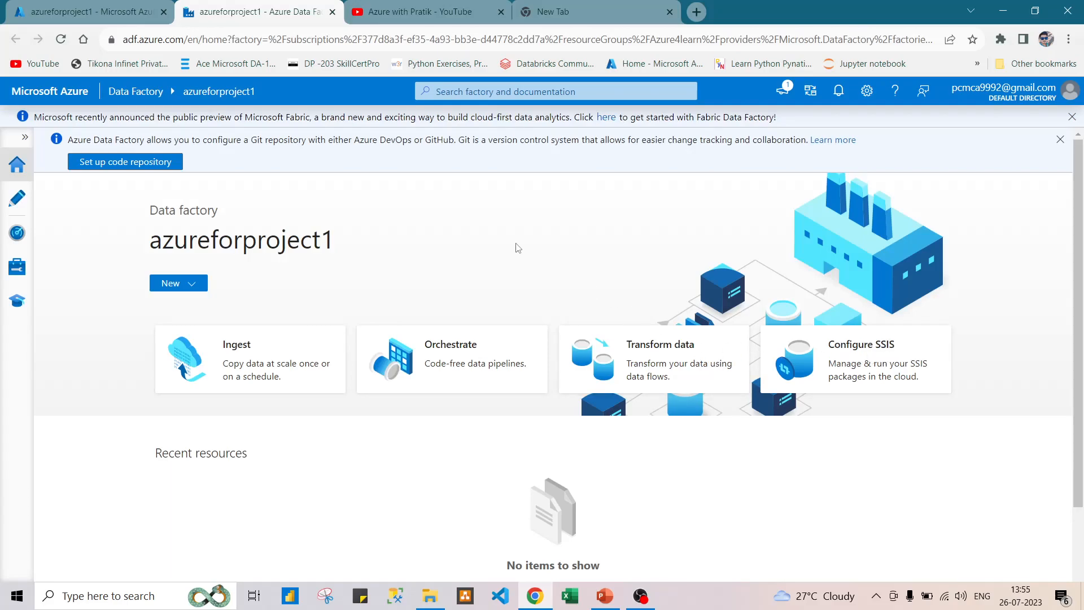
left_click(1061, 140)
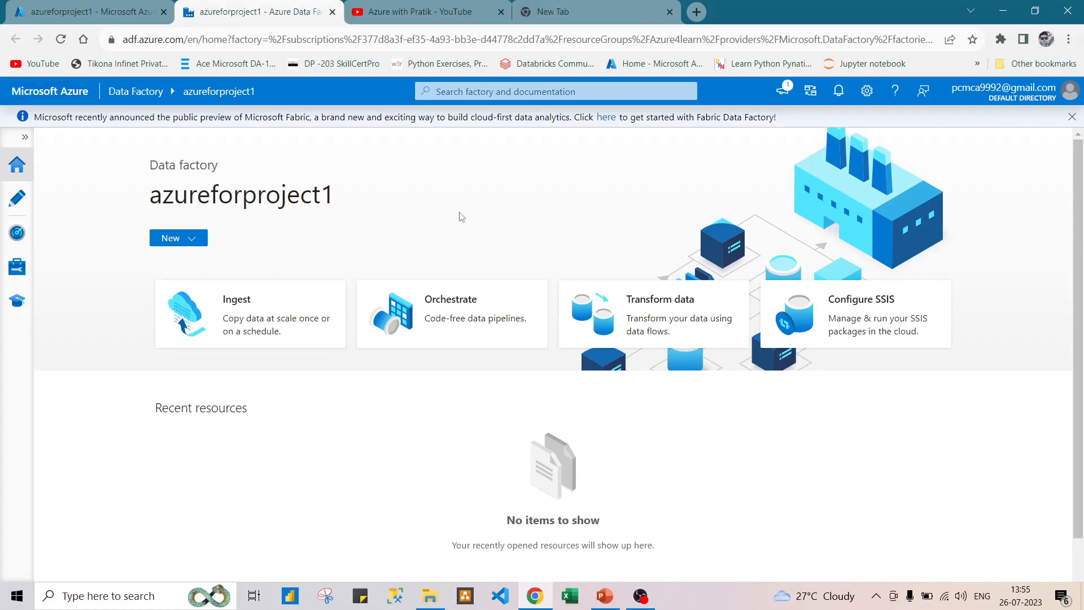
left_click(17, 167)
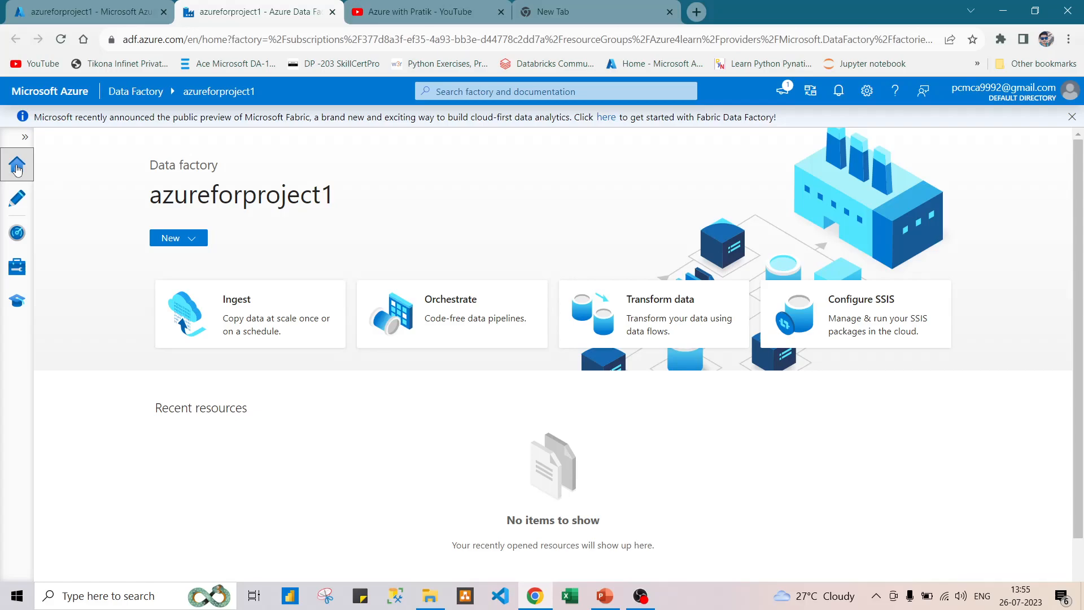
Step: Examine the studio's Author, Monitor, Manage and Learning Center pages, and the Copy Data tool's task properties, cancelling the tool
left_click(17, 199)
left_click(17, 235)
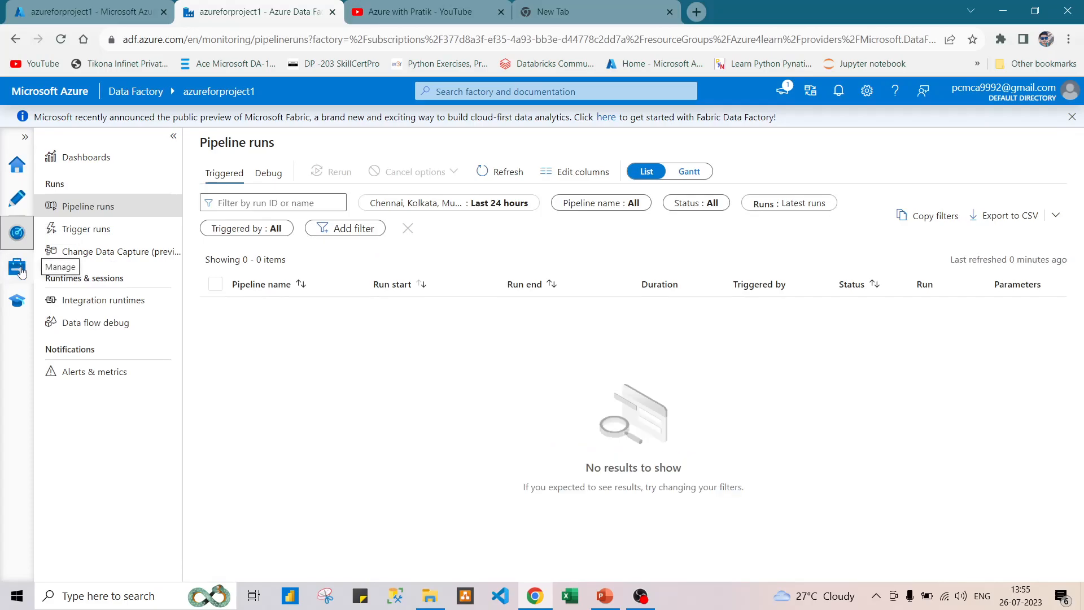
left_click(18, 269)
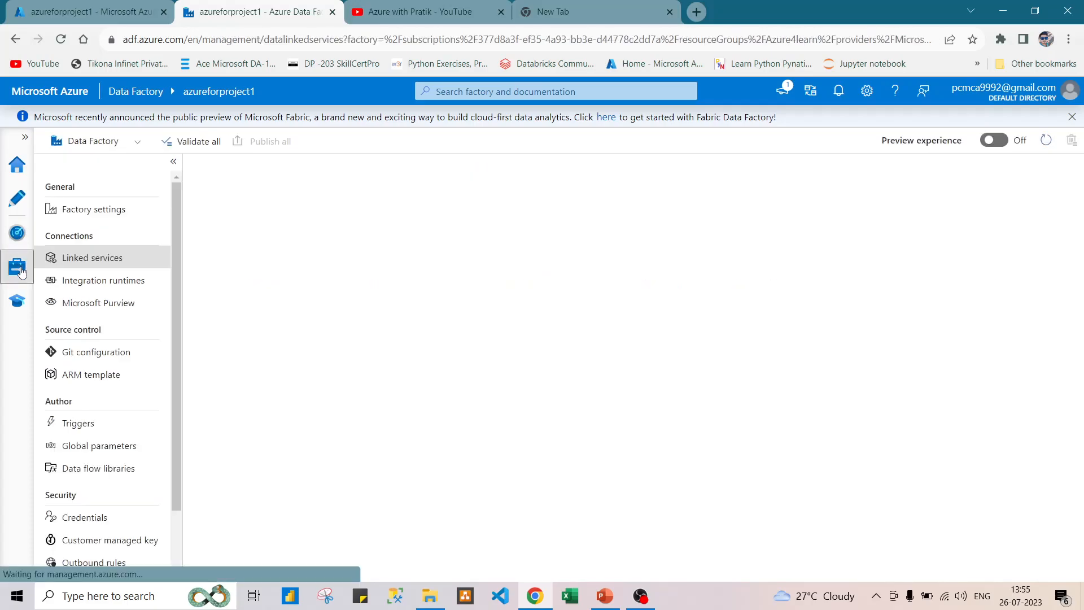
left_click(20, 304)
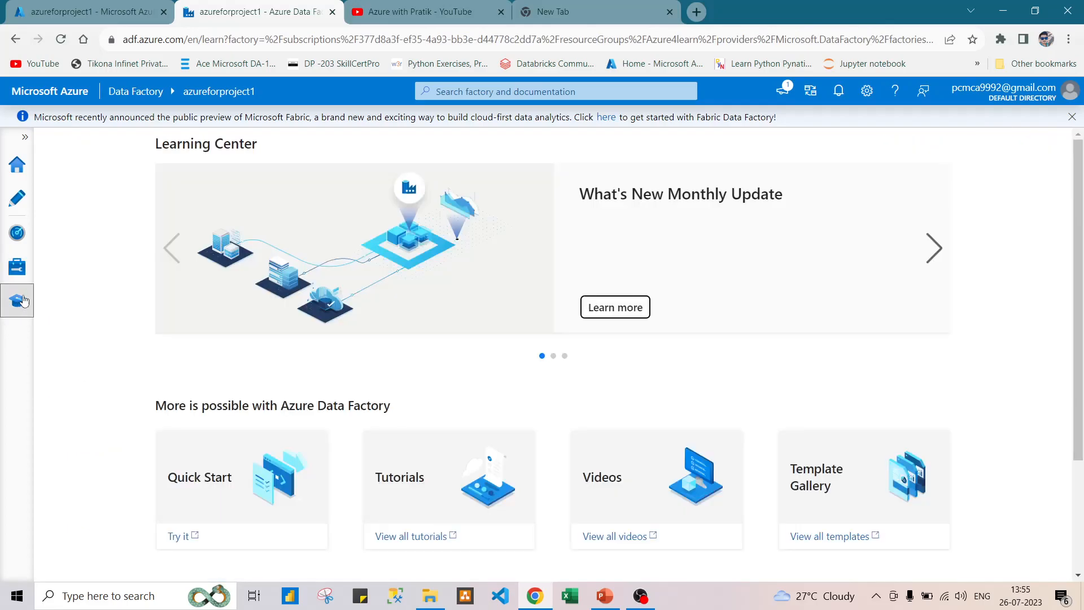
left_click(30, 164)
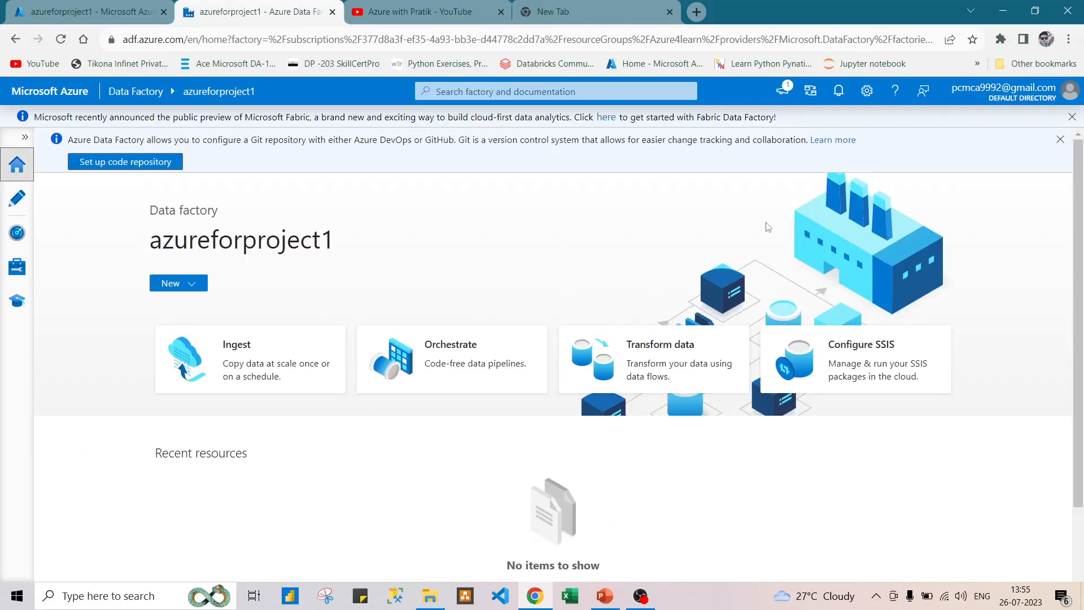
left_click(1060, 139)
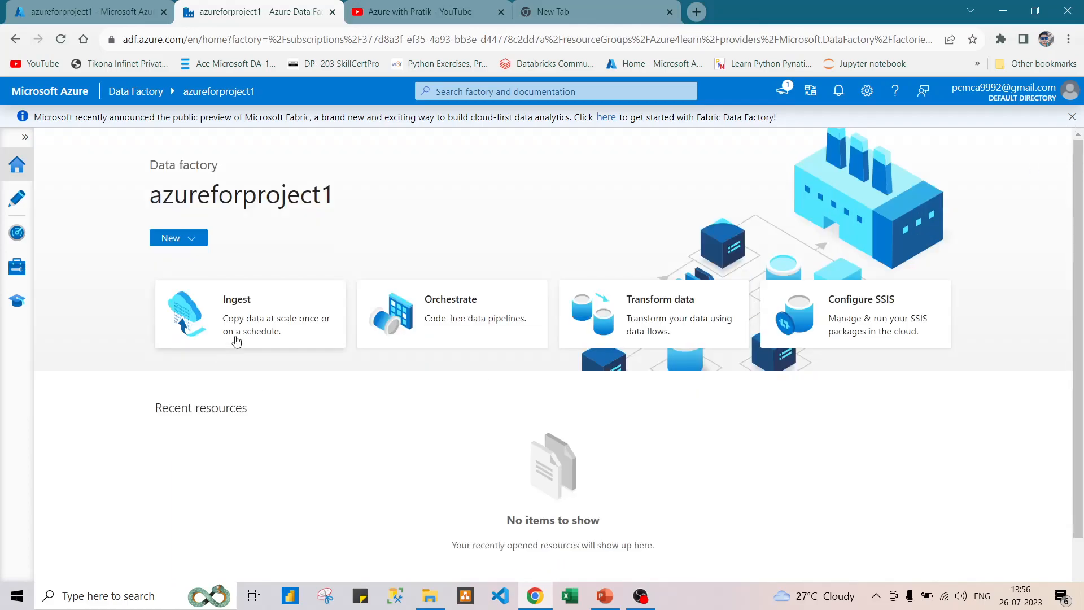
left_click(244, 305)
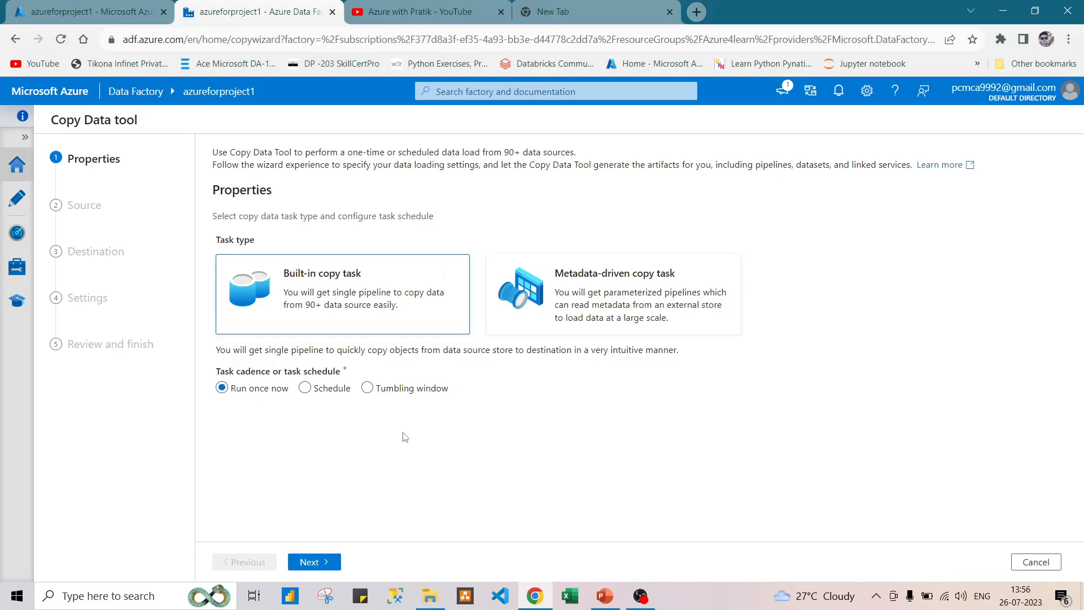
left_click(1045, 562)
Step: Create a new orchestration pipeline and add a Copy data activity from Move & transform to its canvas
left_click(457, 317)
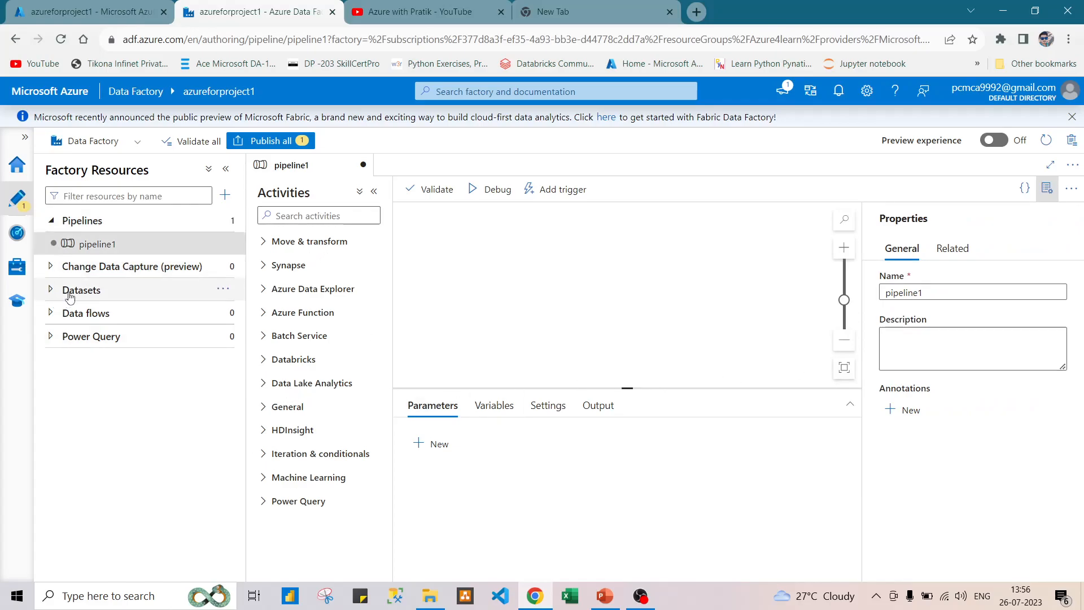
left_click(51, 290)
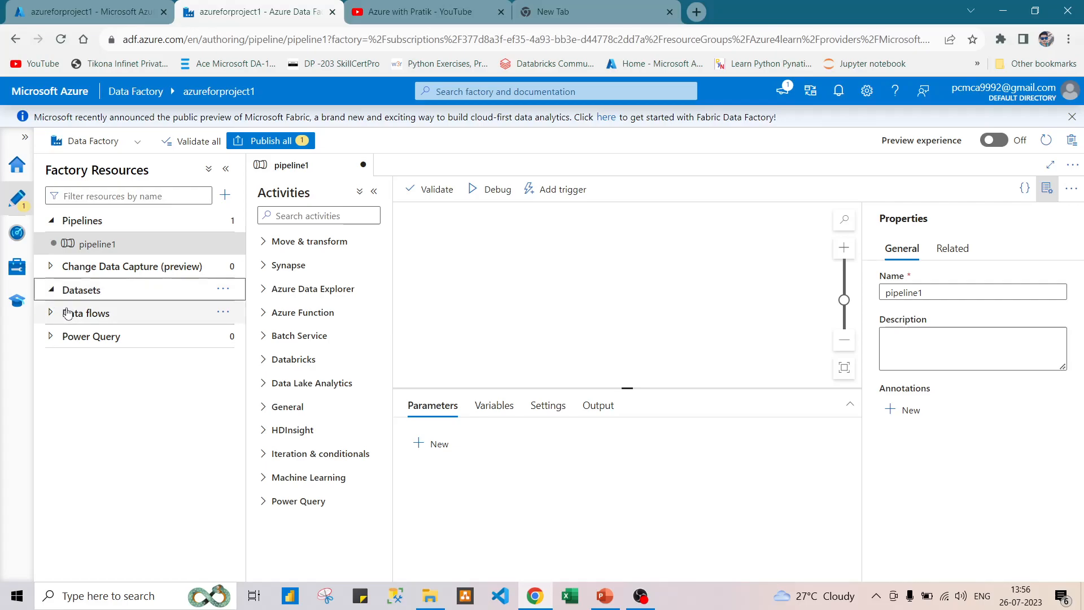
left_click(72, 338)
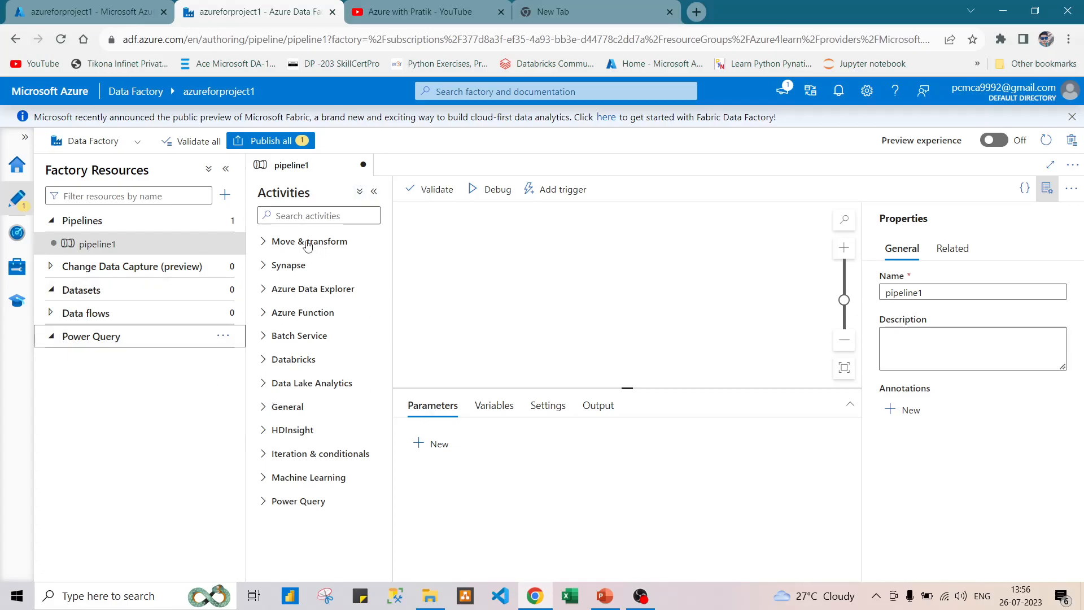
left_click(275, 244)
left_click_drag(307, 266, 546, 281)
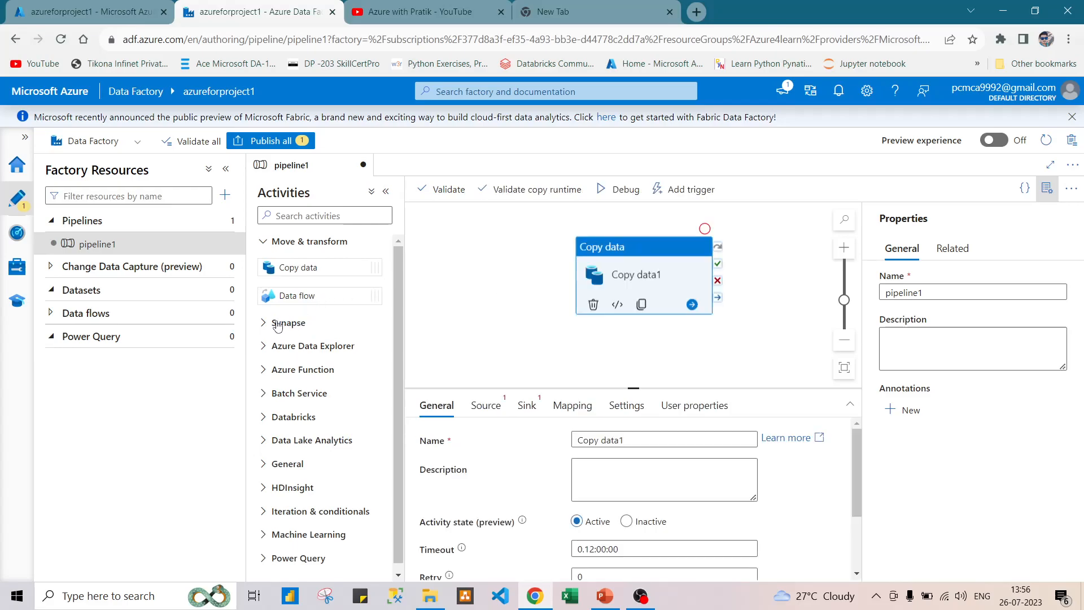
Step: Examine the Synapse and Azure Data Explorer activities available for the pipeline
left_click(278, 324)
left_click(285, 405)
scroll(312, 366, "down", 2)
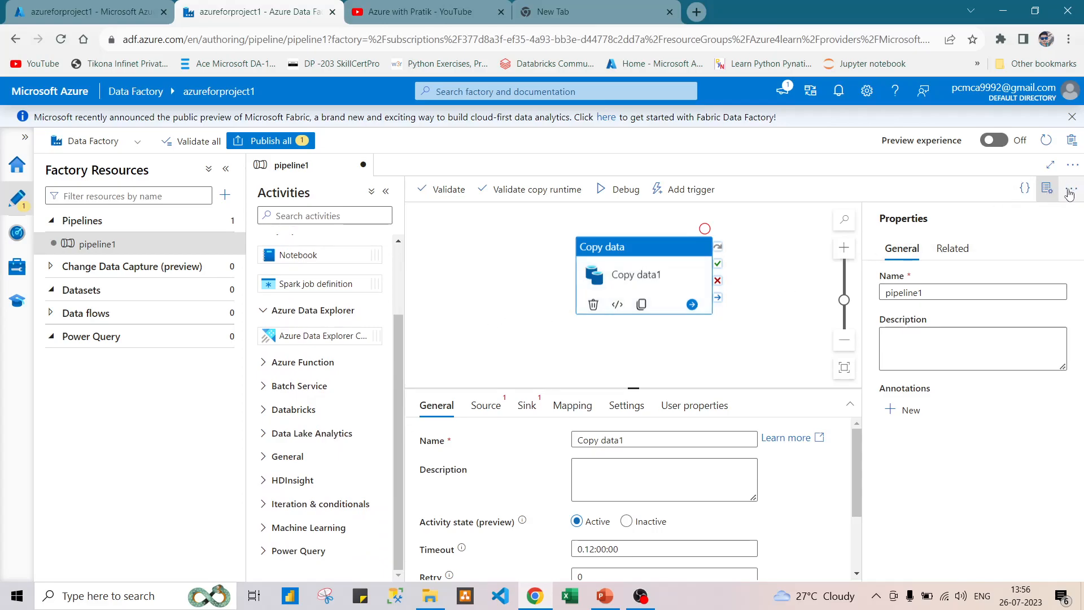
Step: Examine the factory's monitoring pages: pipeline runs, integration runtimes filtered by Self-Hosted, Azure-SSIS, Azure and Airflow, and data flow debug sessions
left_click(17, 233)
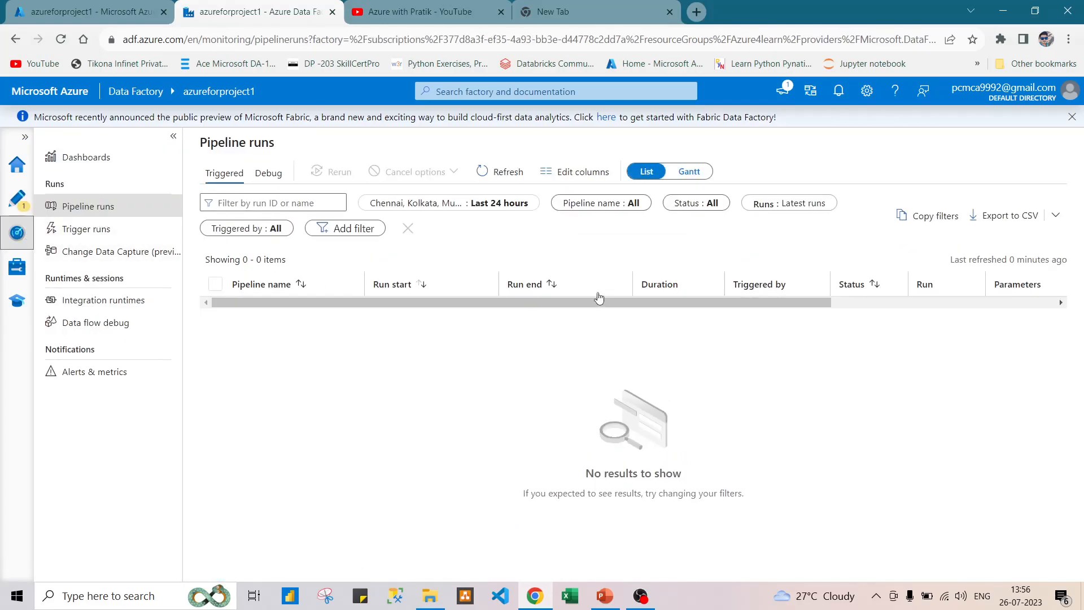
mouse_move(599, 297)
left_mouse_down()
mouse_move(579, 304)
mouse_move(808, 302)
mouse_move(631, 308)
mouse_move(124, 250)
left_mouse_up()
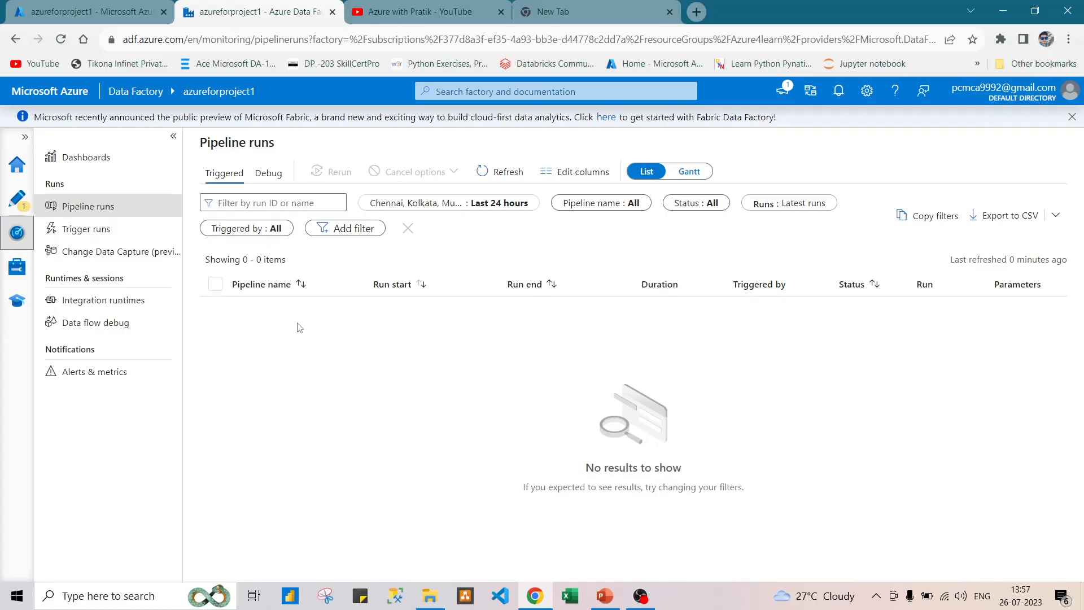
left_click(111, 303)
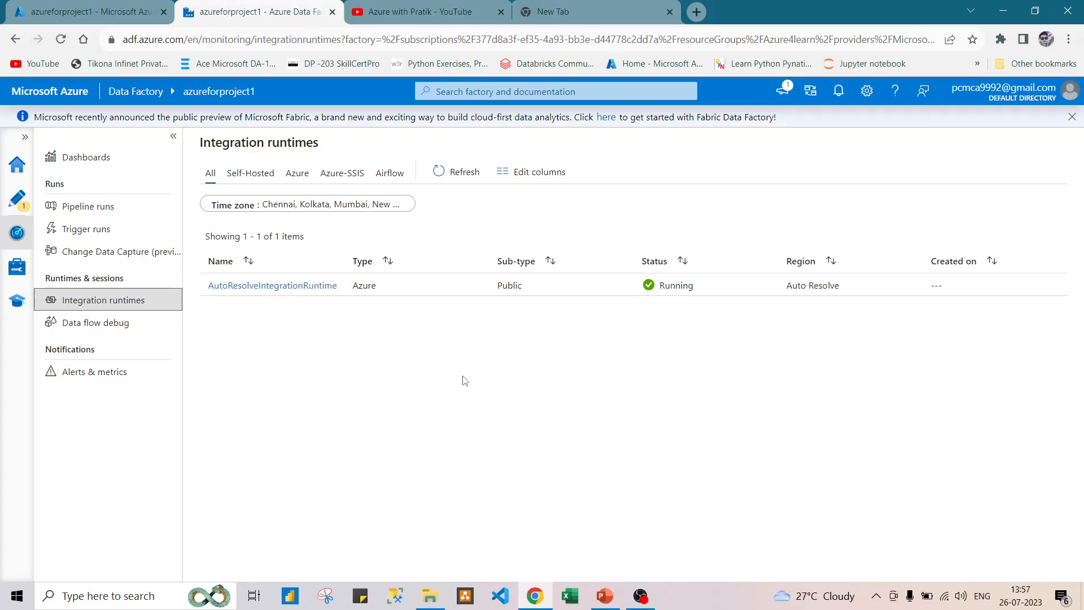
left_click(251, 176)
left_click(342, 173)
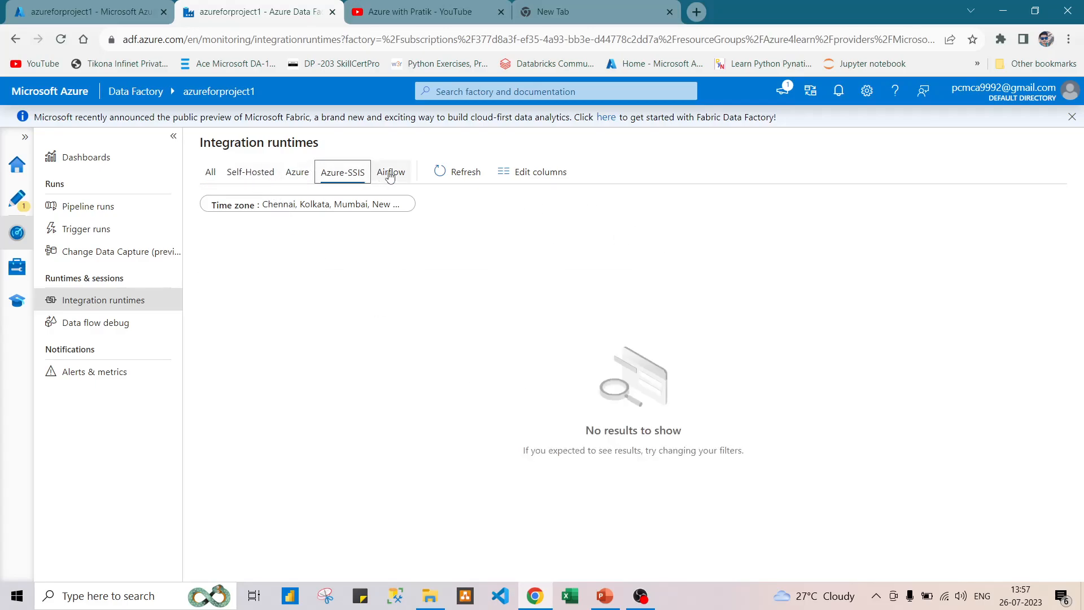
left_click(297, 172)
left_click(381, 175)
left_click(211, 176)
left_click(90, 331)
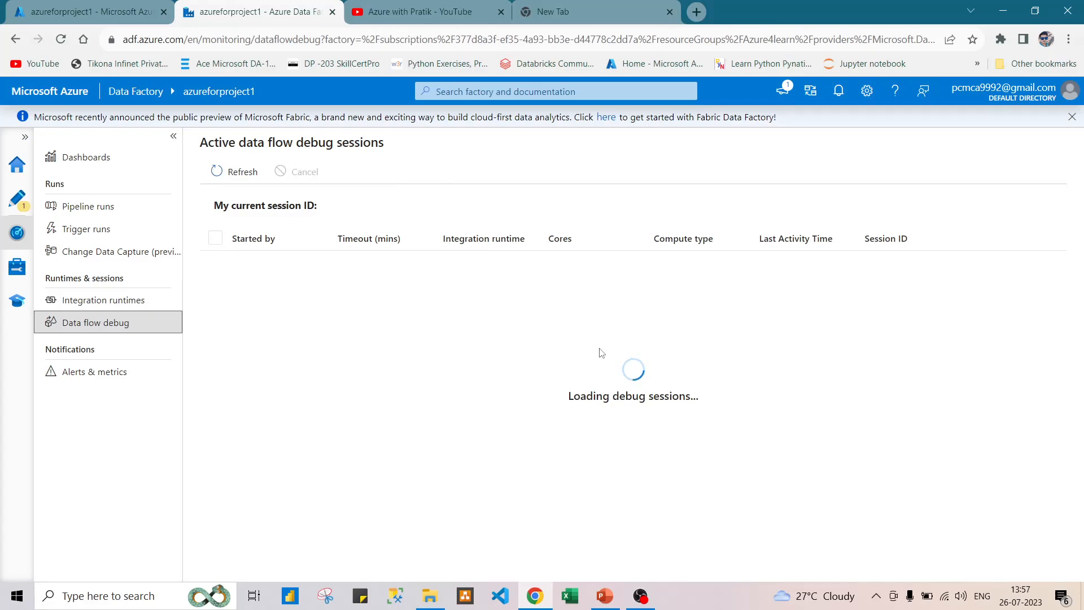
Step: Examine the factory's management pages: linked services, ARM template, triggers, global parameters and data flow libraries
left_click(18, 270)
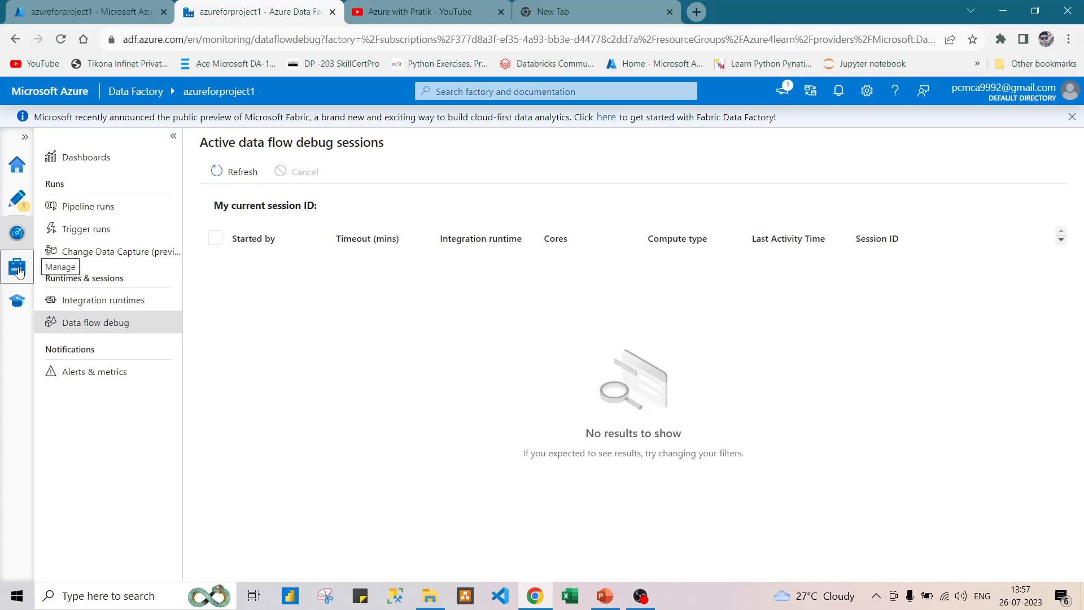
left_click_drag(177, 209, 179, 241)
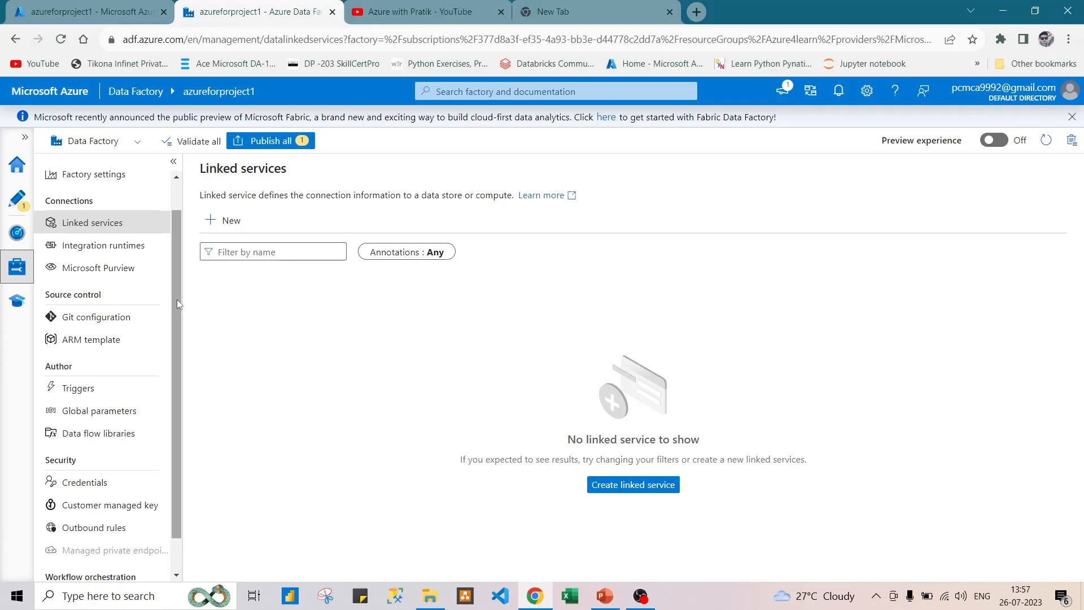
left_click_drag(178, 299, 177, 317)
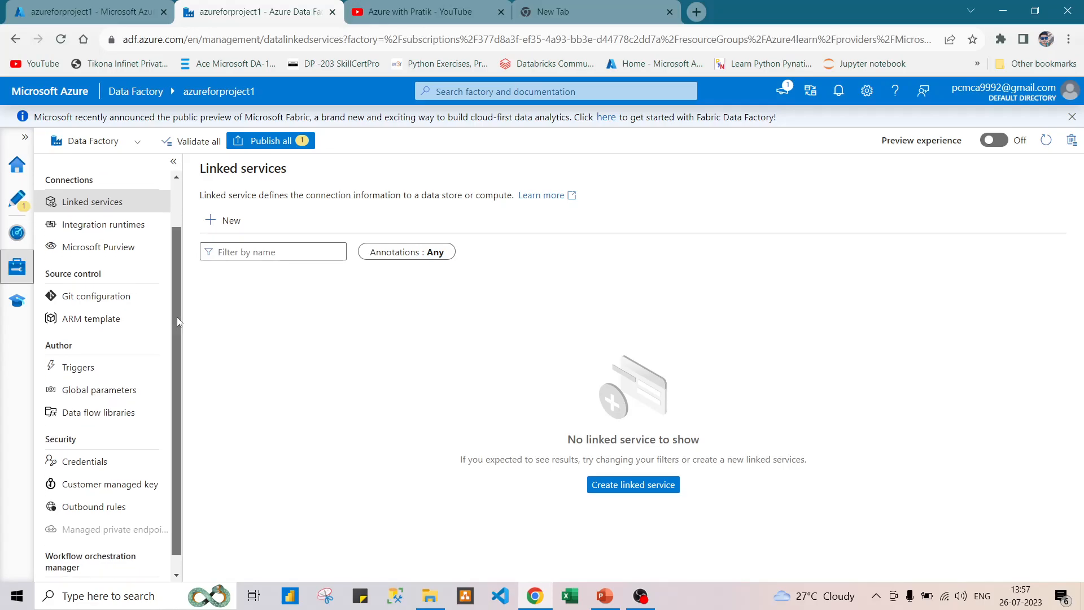
scroll(67, 319, "down", 1)
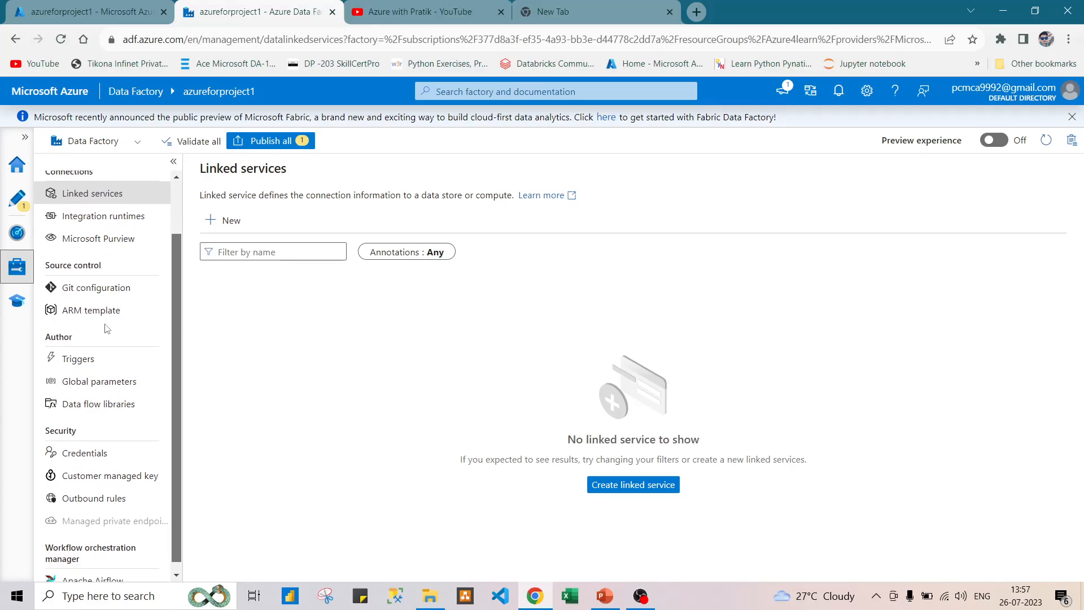
left_click(101, 316)
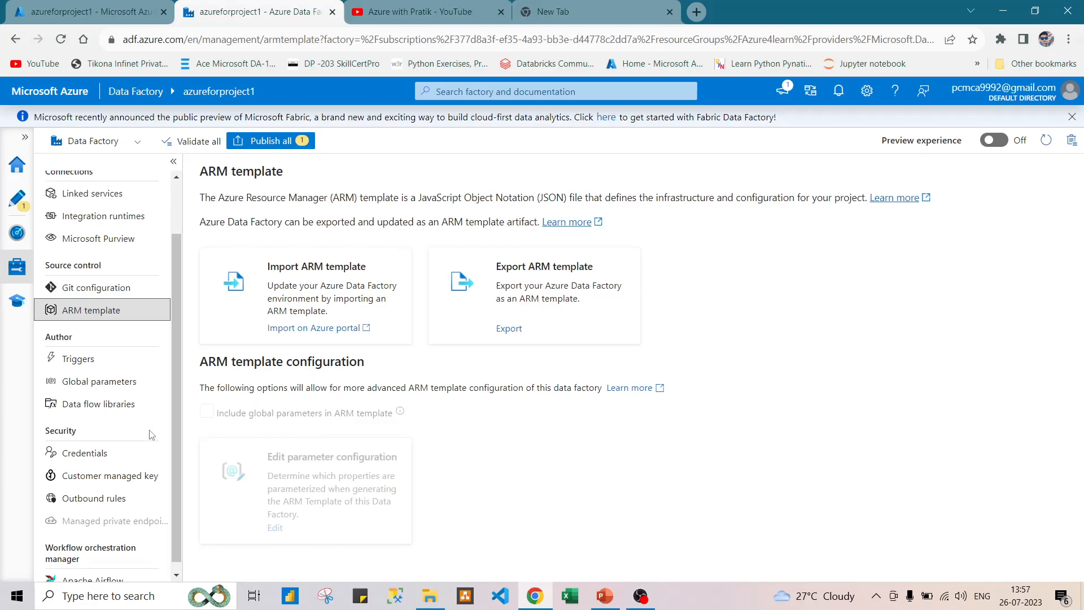
left_click(79, 359)
left_click(111, 387)
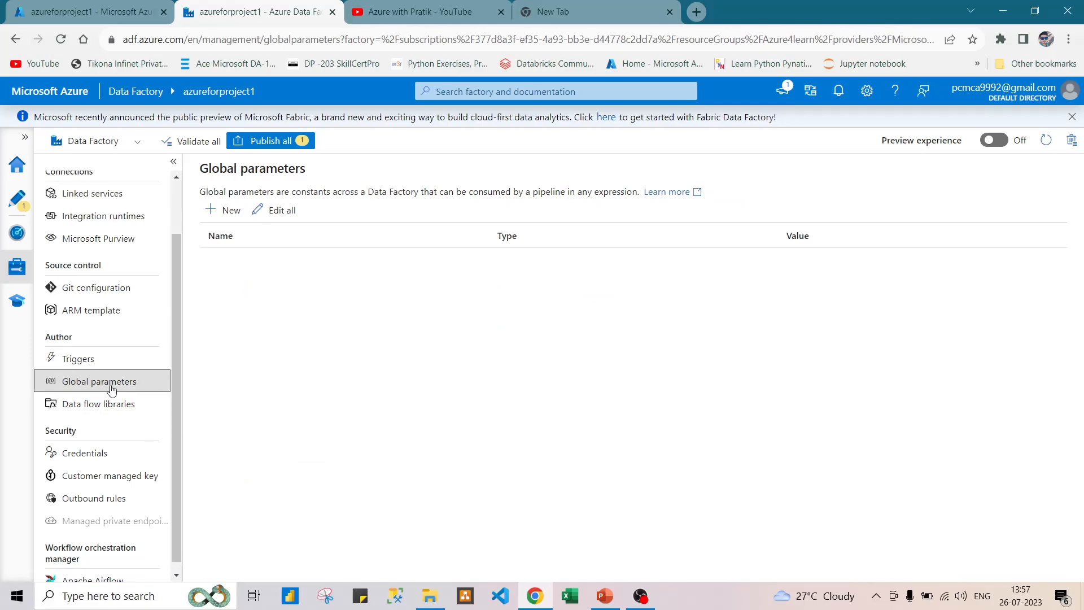
left_click(116, 405)
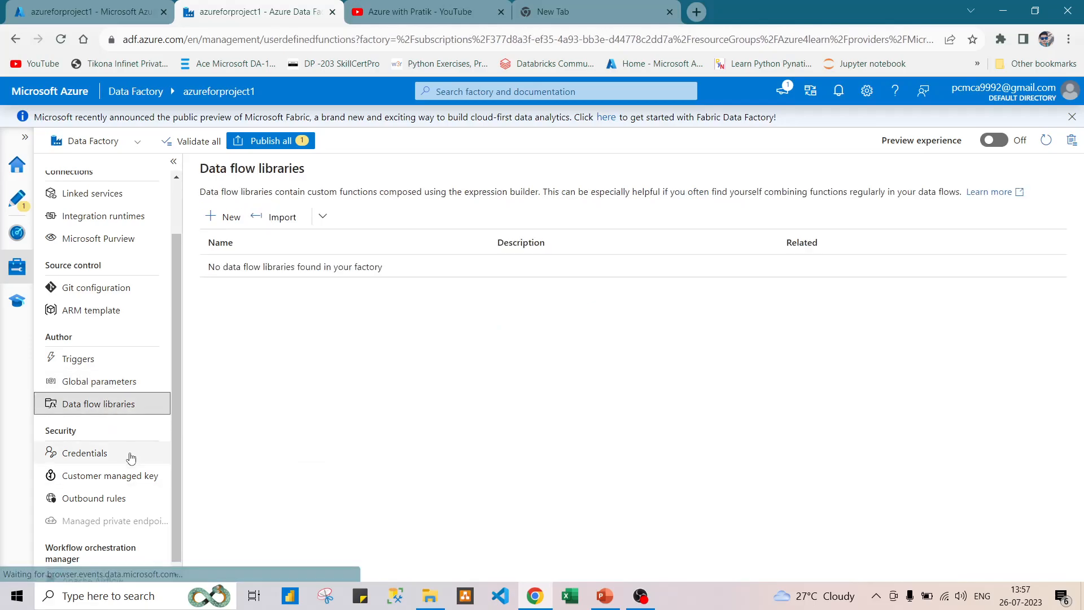
scroll(121, 485, "down", 1)
scroll(109, 439, "up", 3)
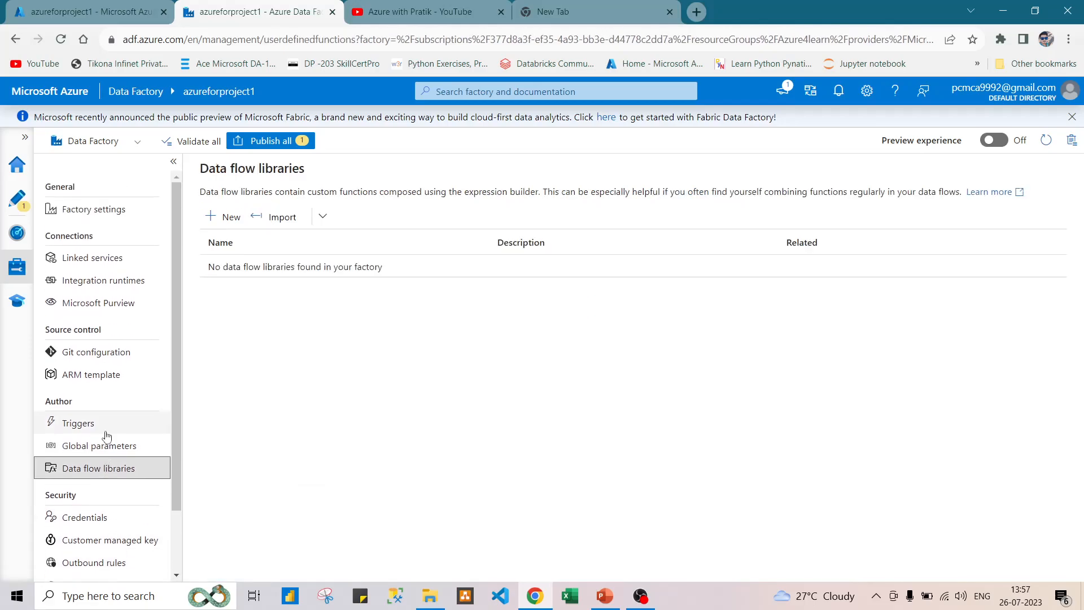
Step: View the Learning Center's resources and return to the data factory's home page
left_click(17, 300)
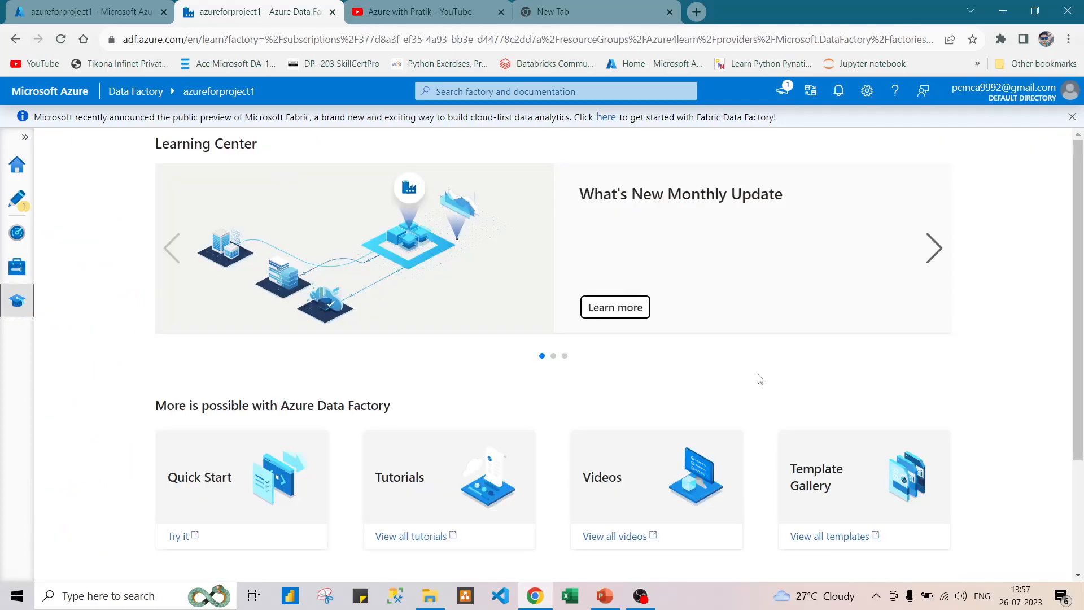
left_click(17, 165)
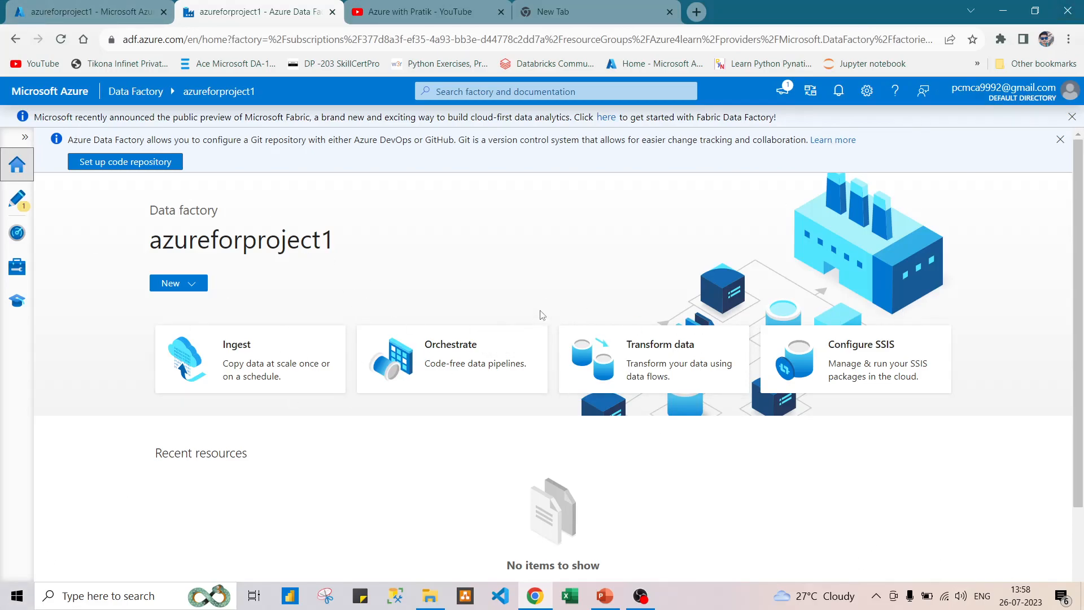
left_click(640, 596)
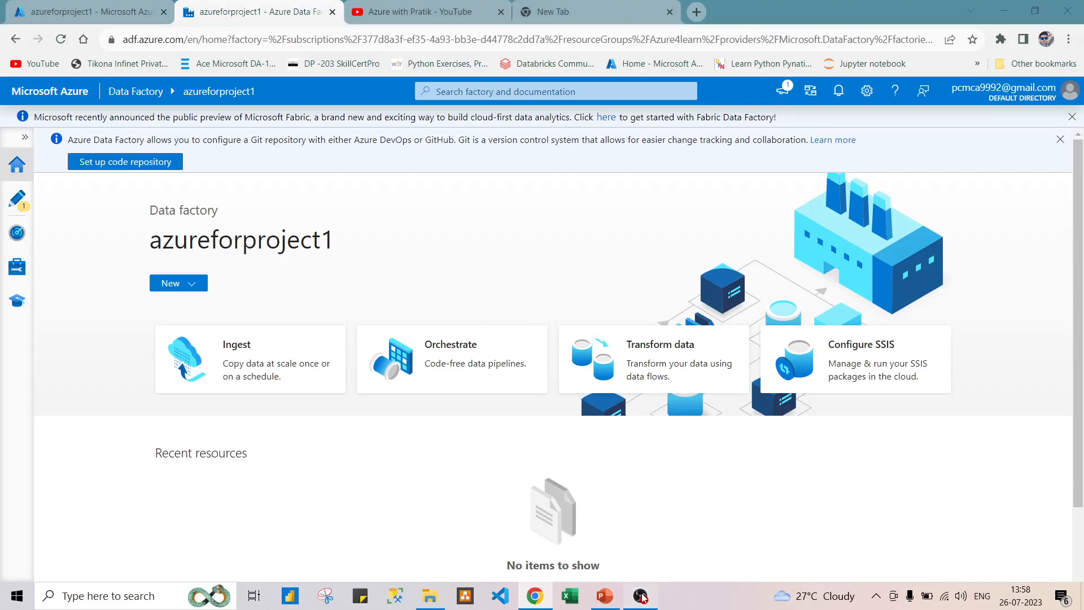